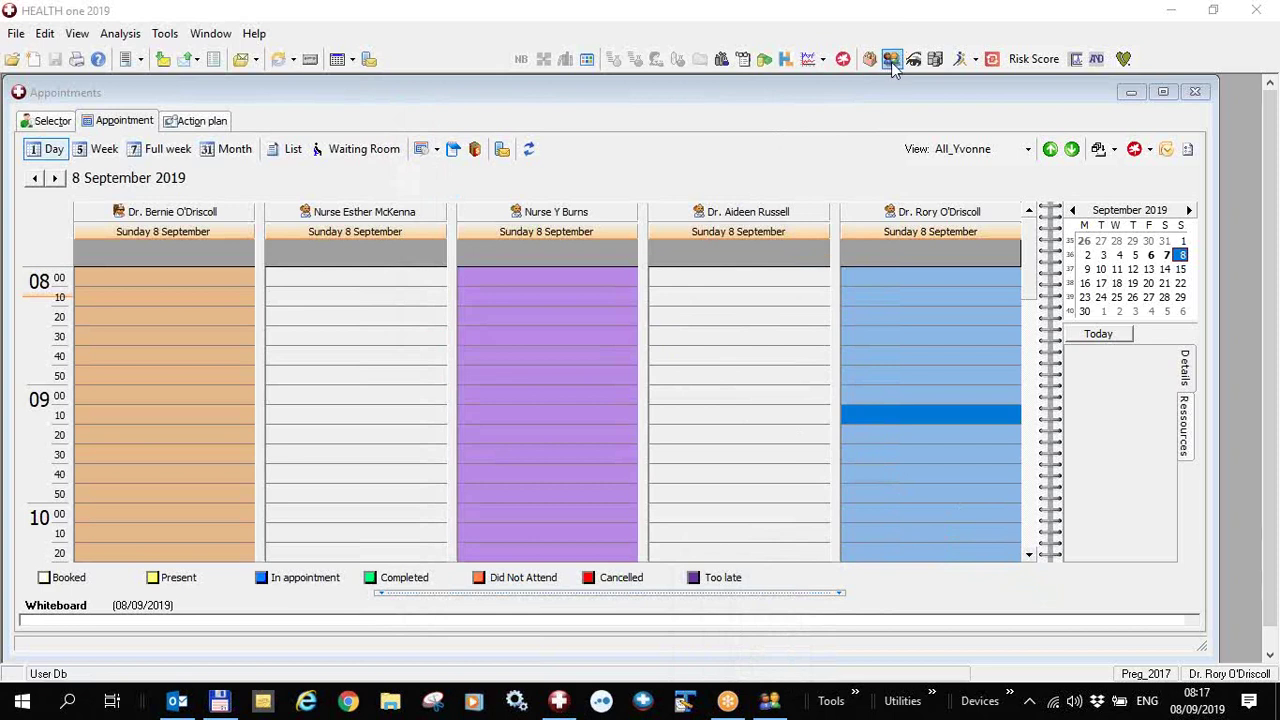
Step: Switch to the User editor and open the logged-in doctor's profile under The Medical Centre, saving the pending modifications
mouse_move(780, 700)
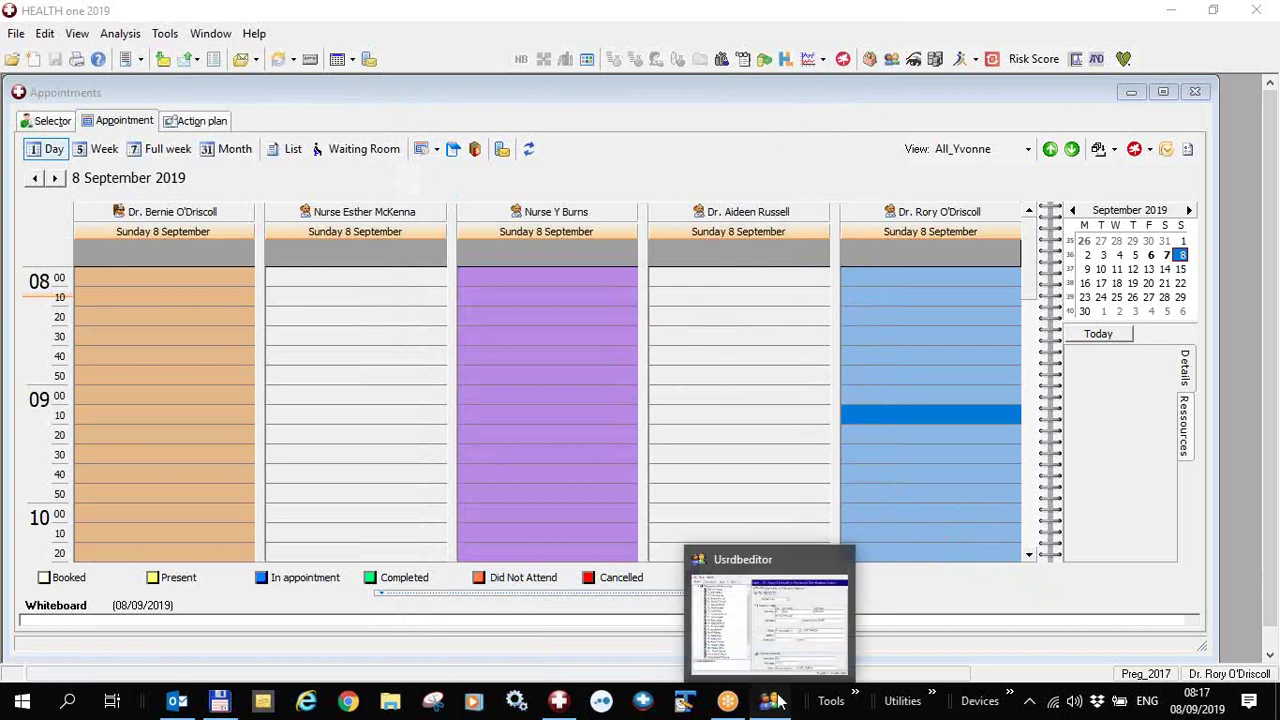
click(785, 628)
click(207, 358)
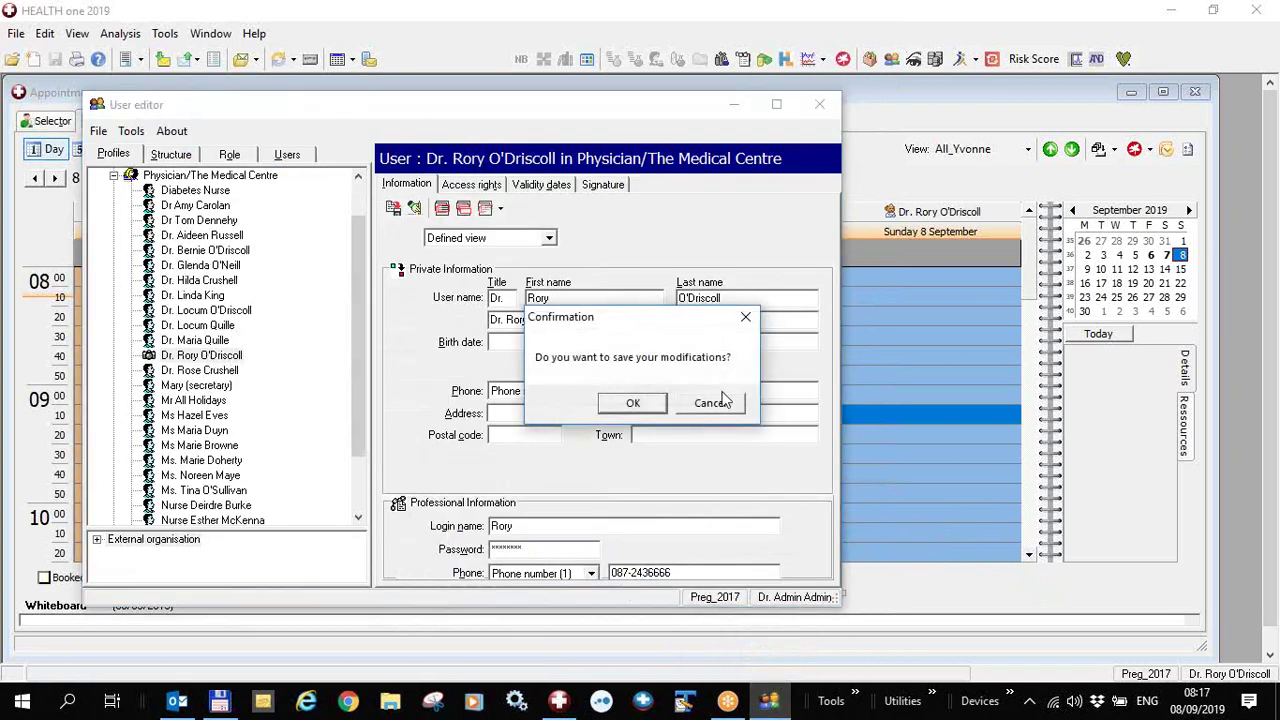
click(633, 403)
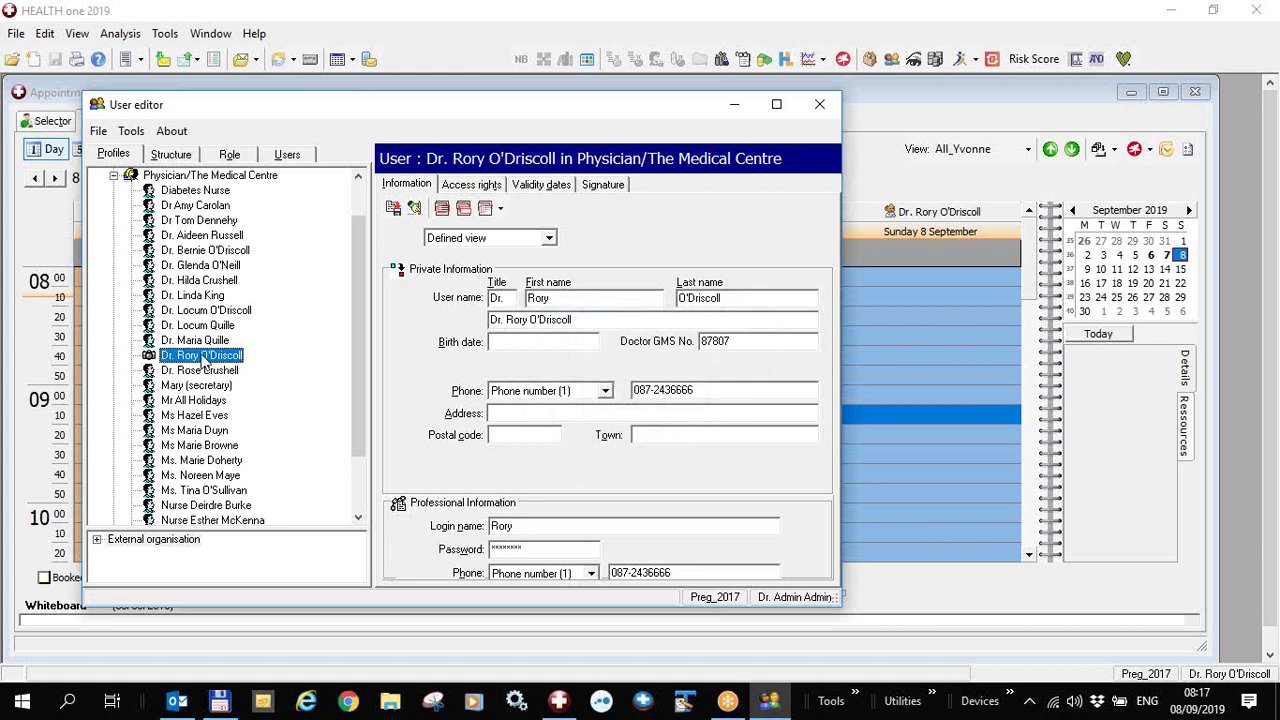
Step: Maximize the User editor, examine the doctor's GMS number and professional registration number, and return to the appointment book
drag(757, 342, 648, 355)
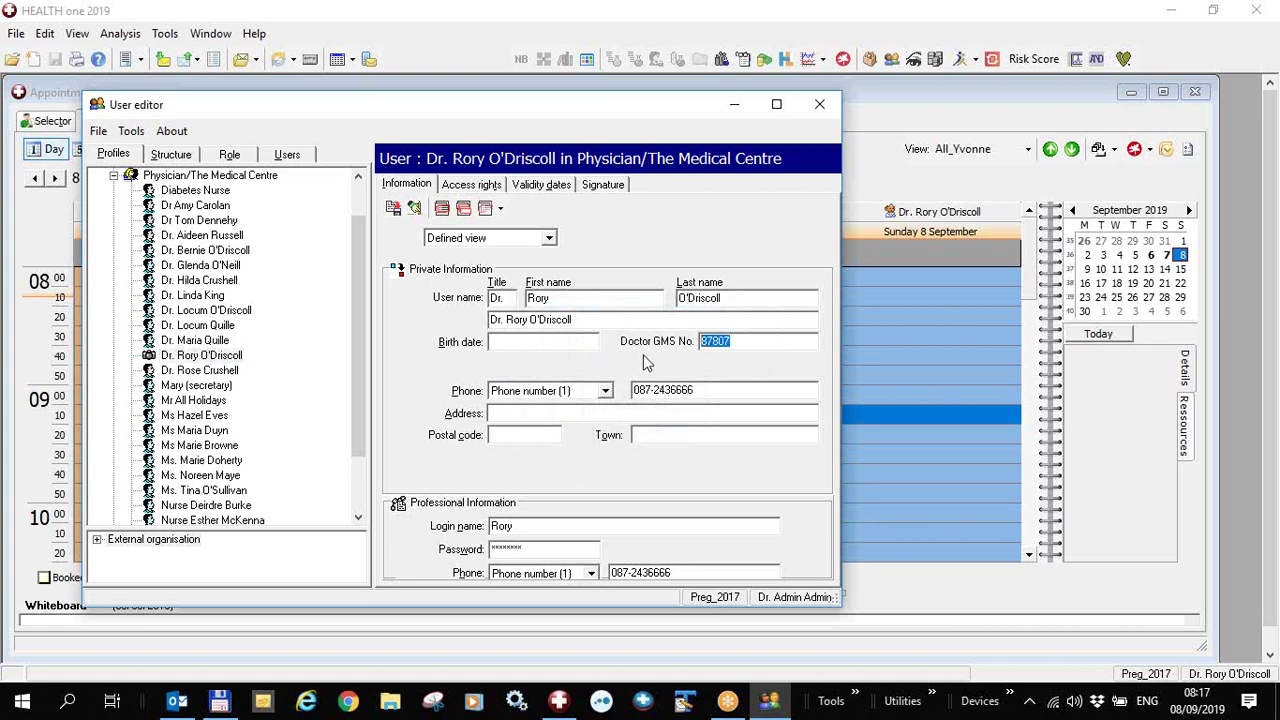
click(776, 104)
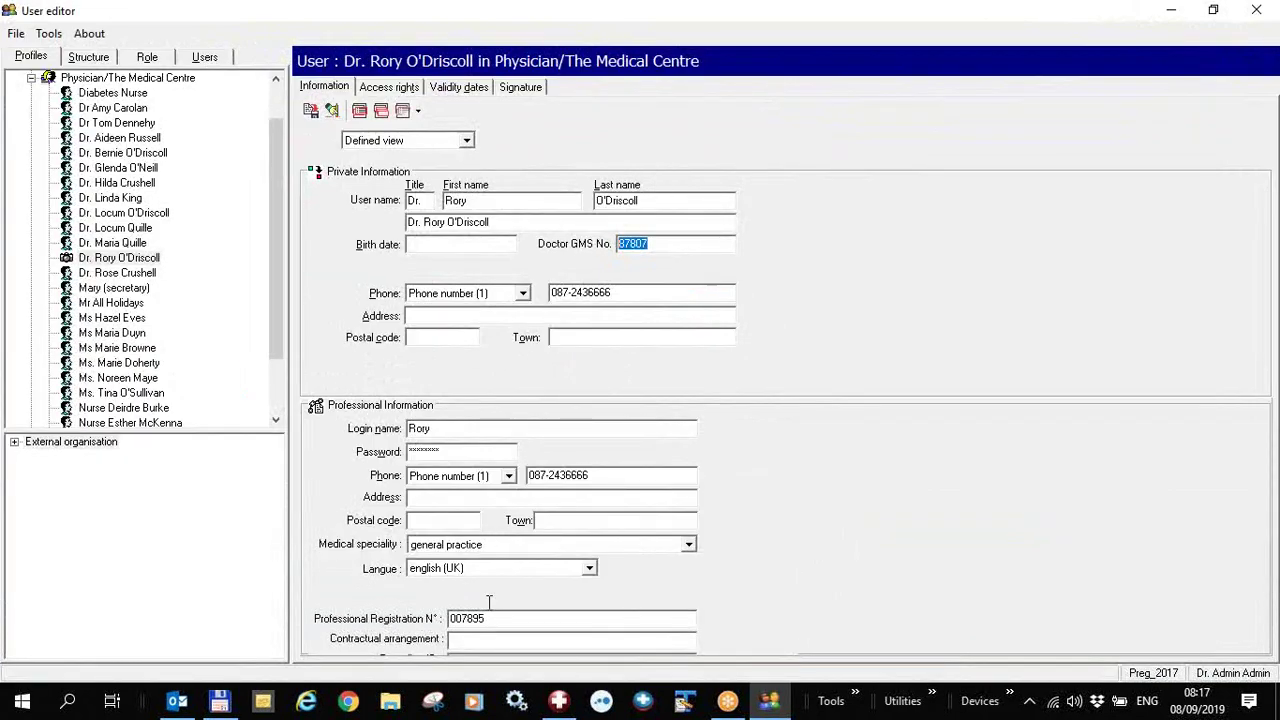
drag(506, 618, 416, 619)
click(678, 243)
drag(678, 243, 571, 245)
drag(688, 240, 611, 248)
click(1172, 10)
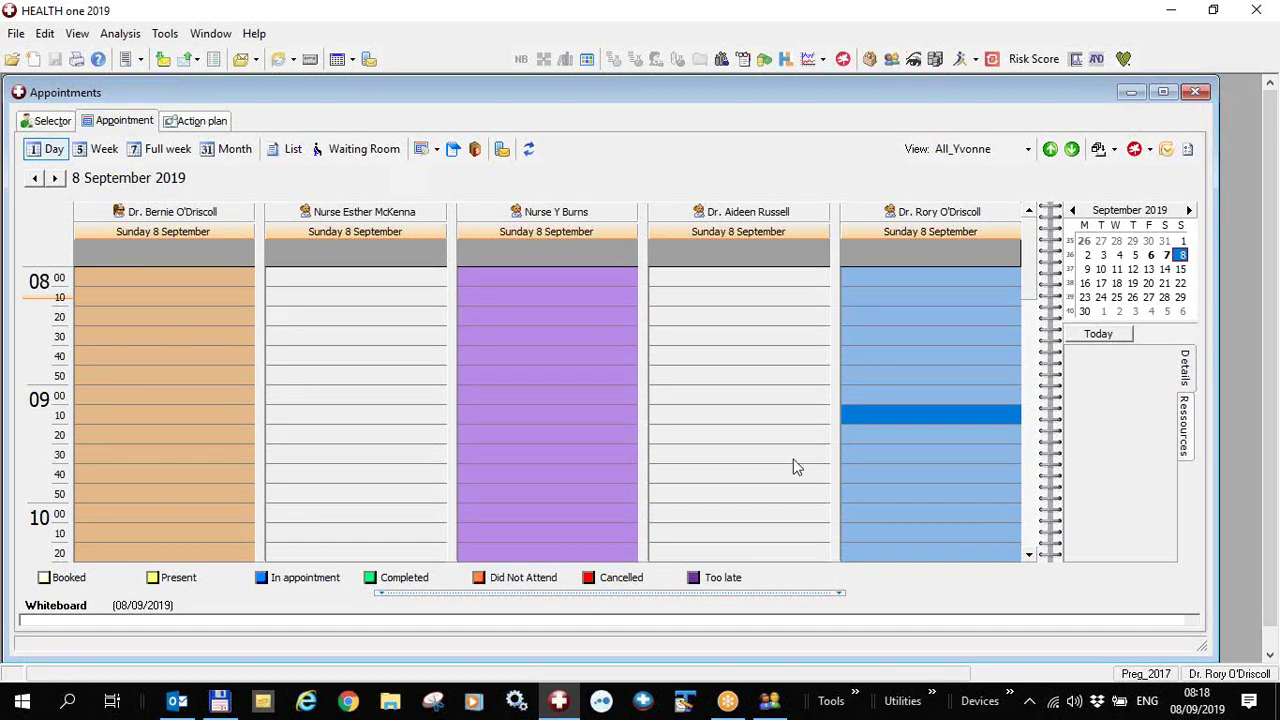
Step: Bring the User editor back and check the Doctor GMS No. in the logged-in doctor's profile
click(768, 703)
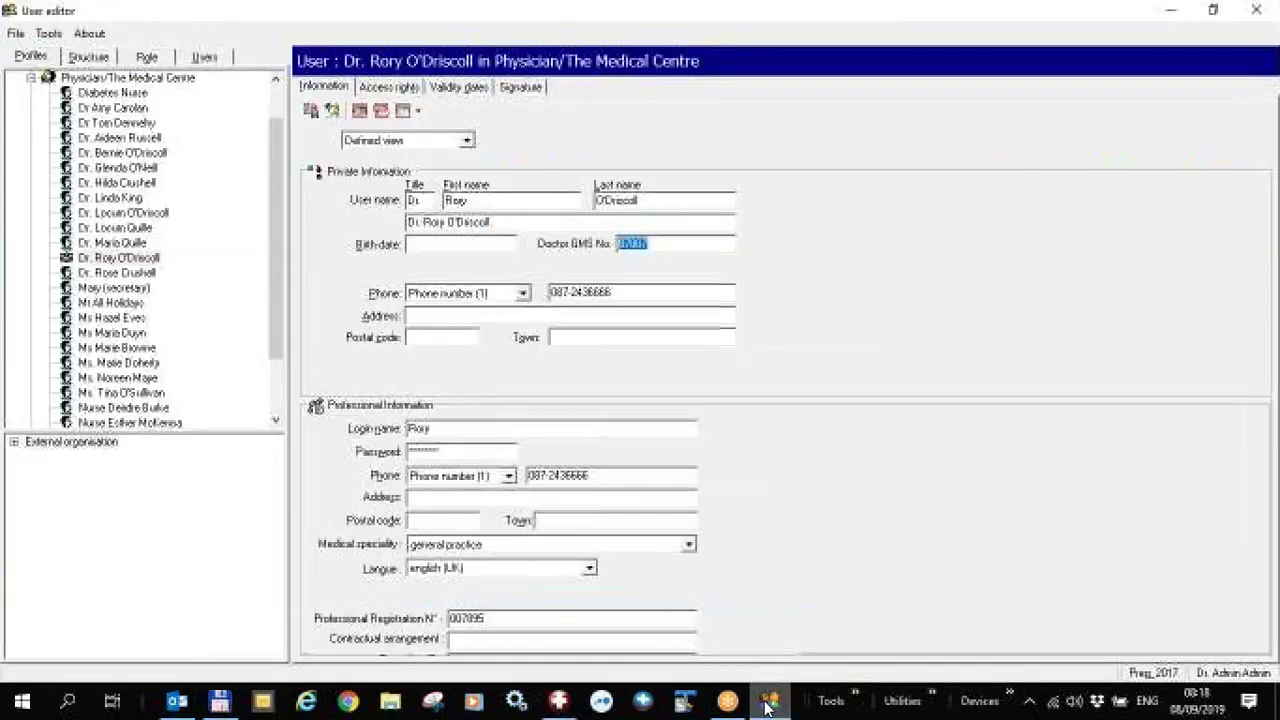
click(145, 259)
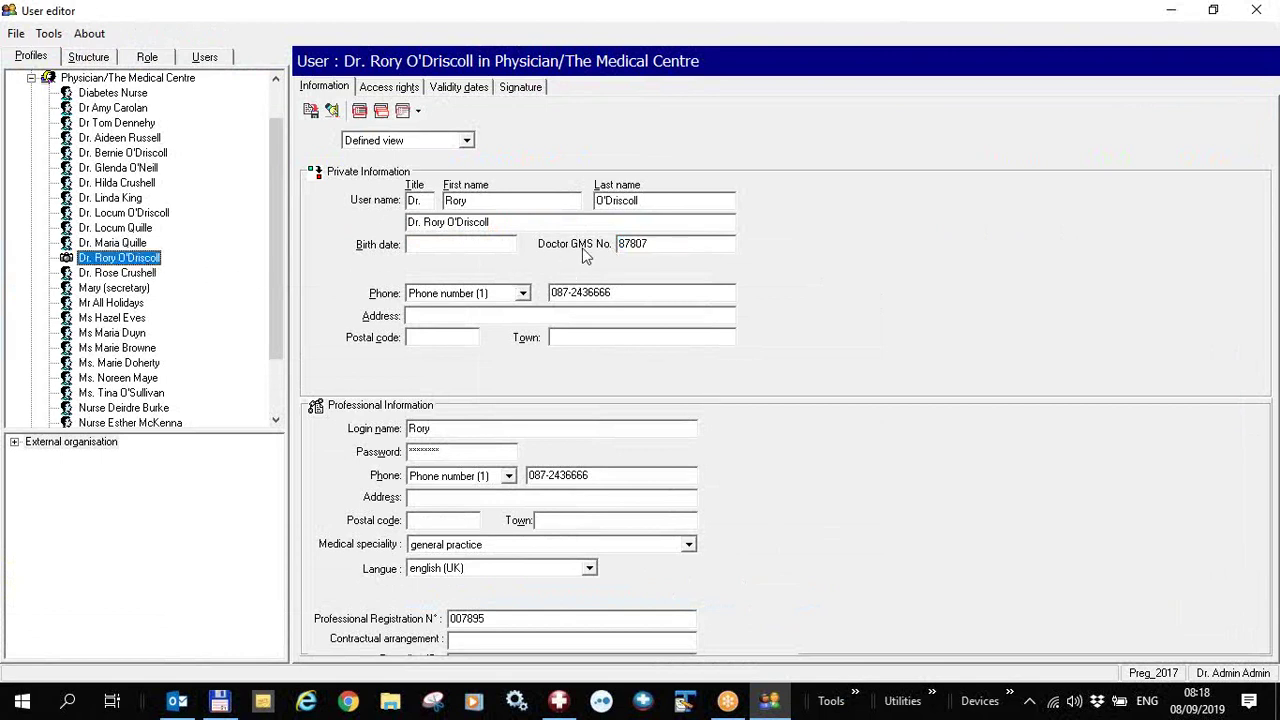
double_click(634, 244)
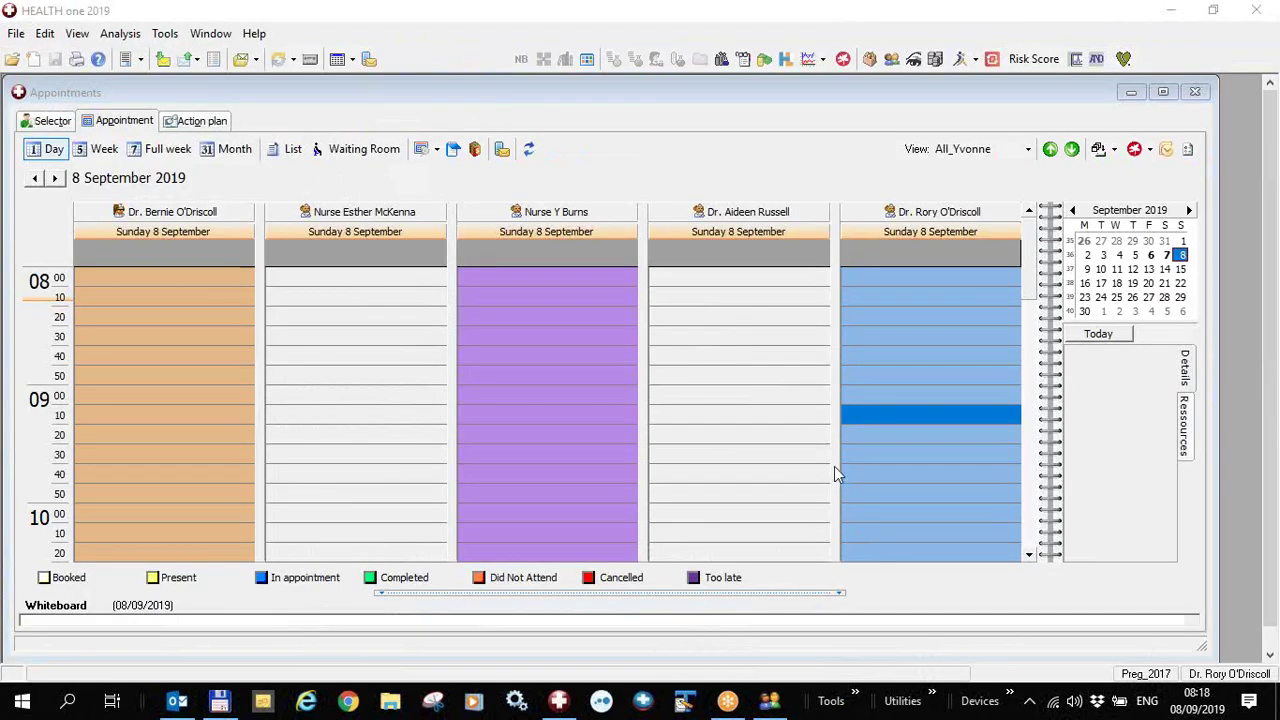
Step: Book a 09:10 consultation in the logged-in doctor's column for the under-6 asthma patient, found by searching "test"
double_click(864, 415)
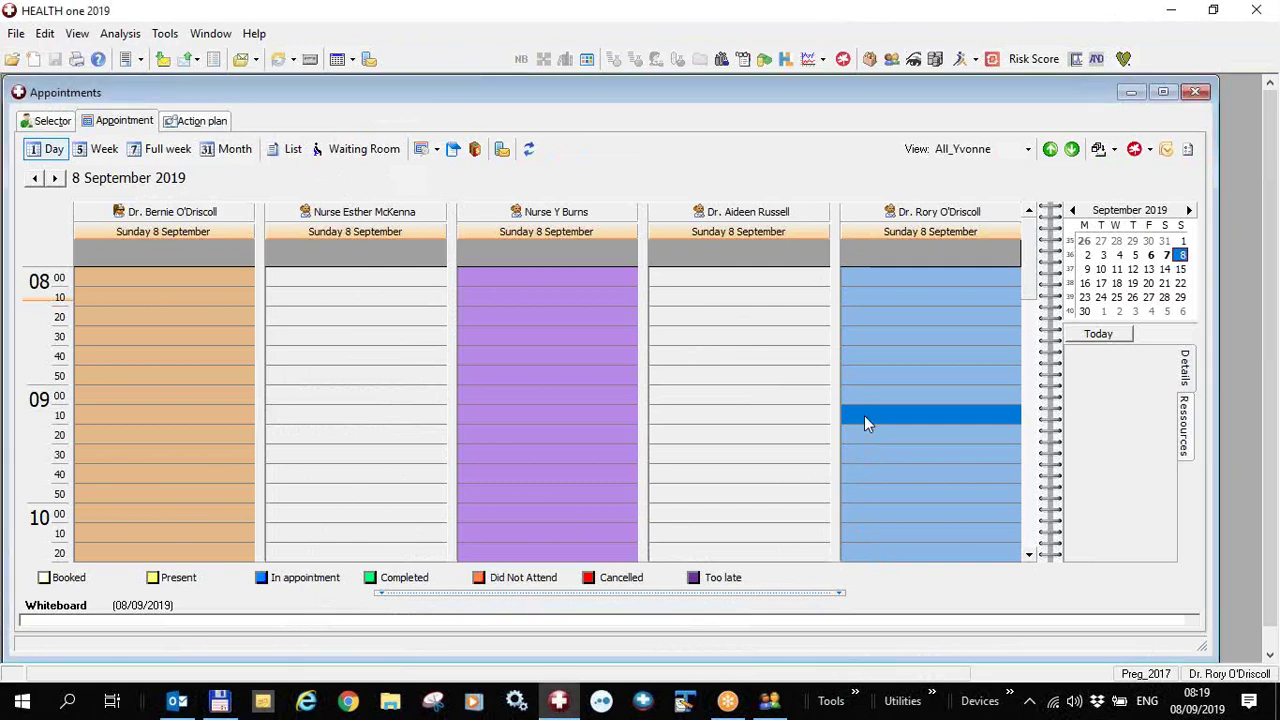
text(test)
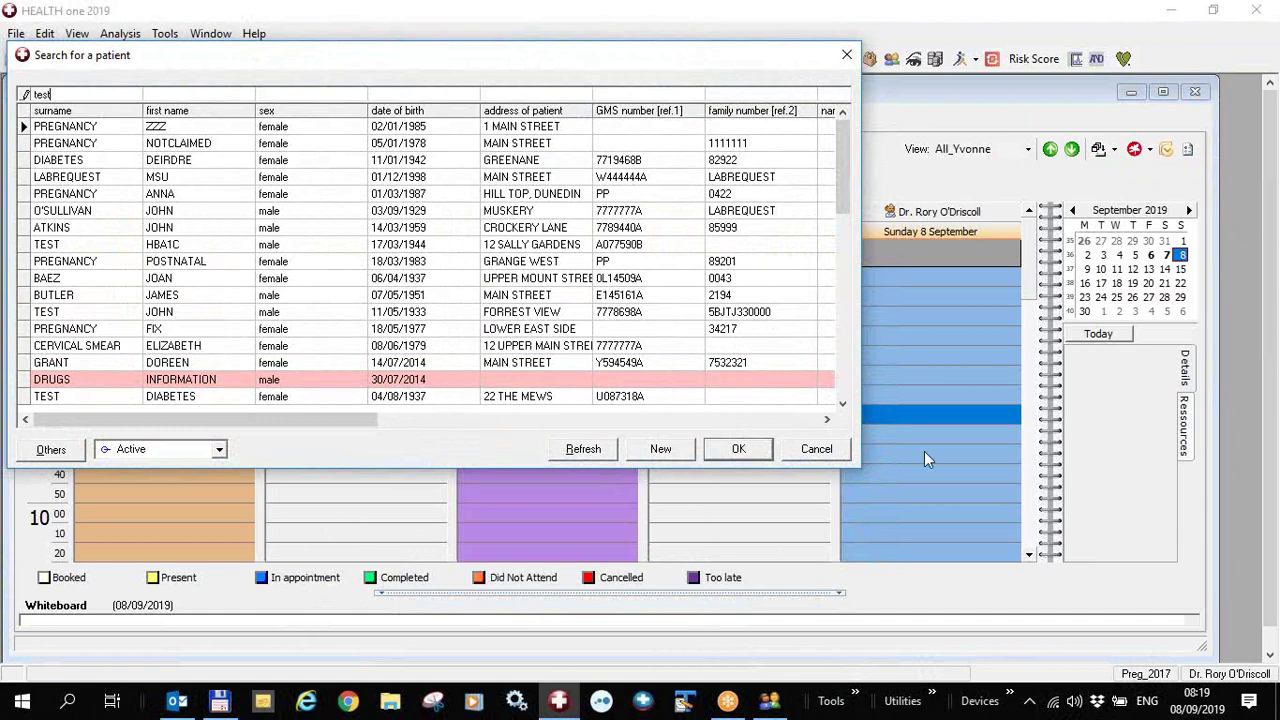
key(Return)
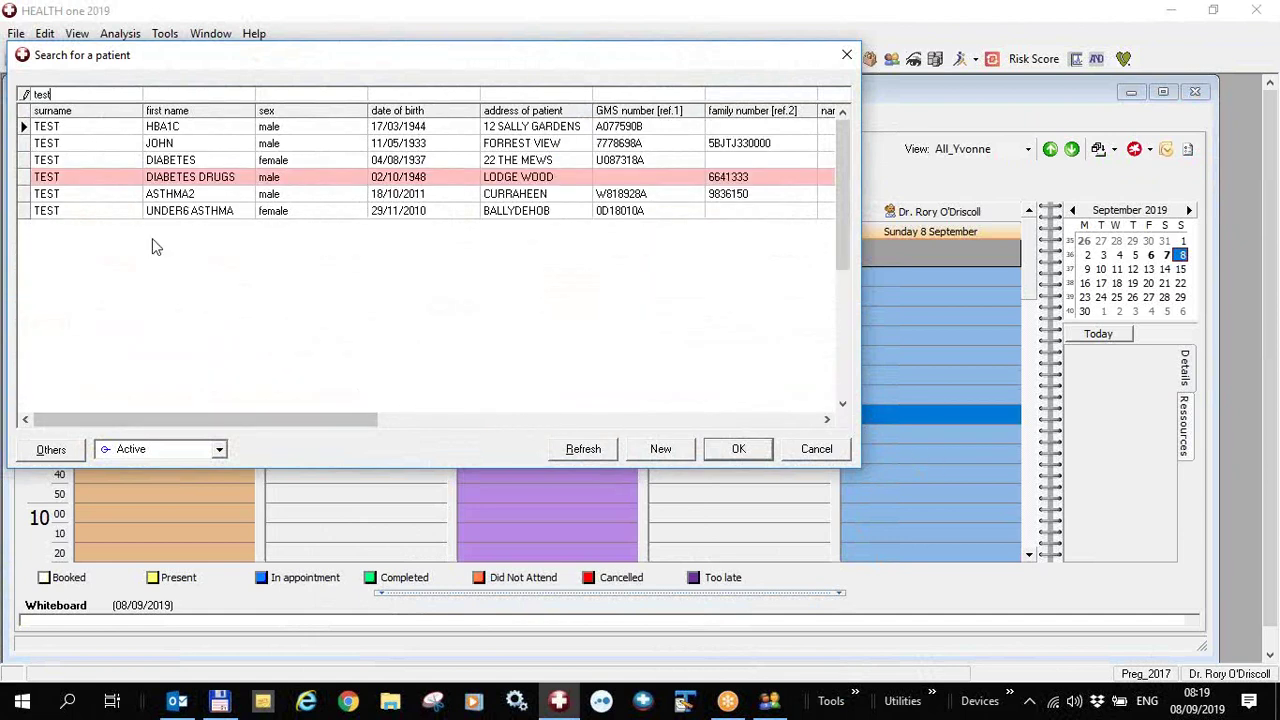
double_click(190, 211)
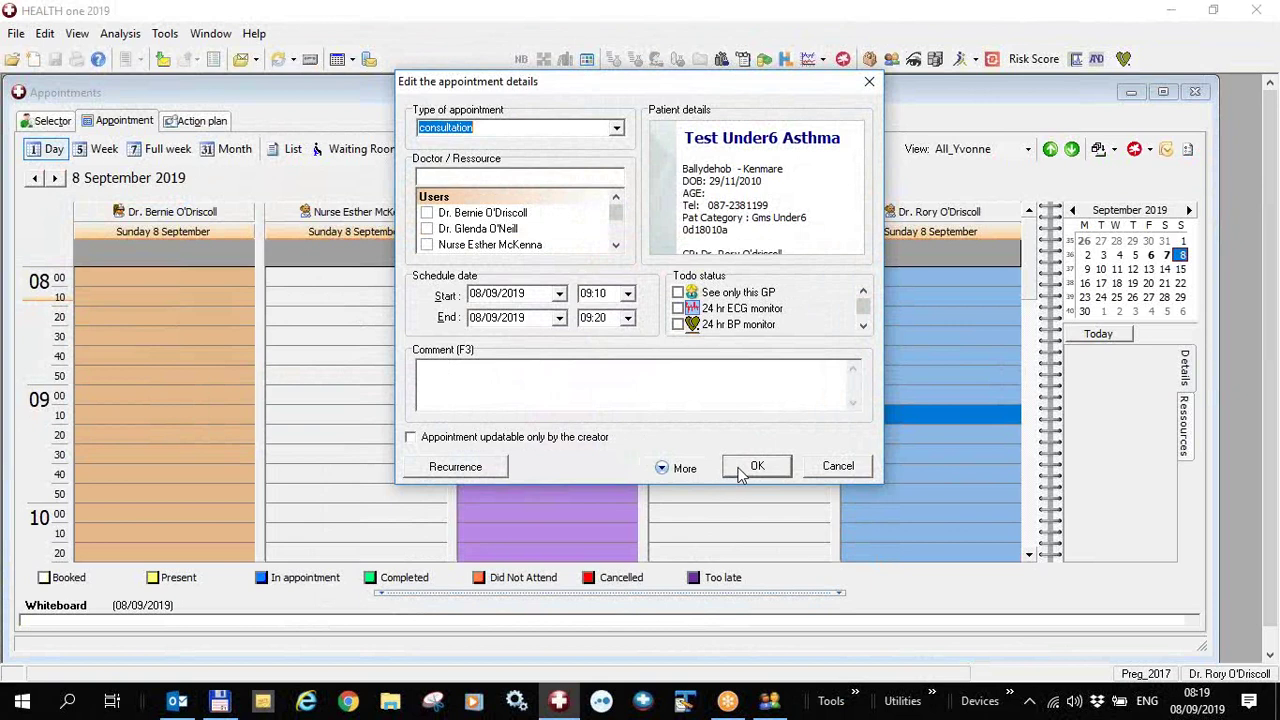
click(742, 470)
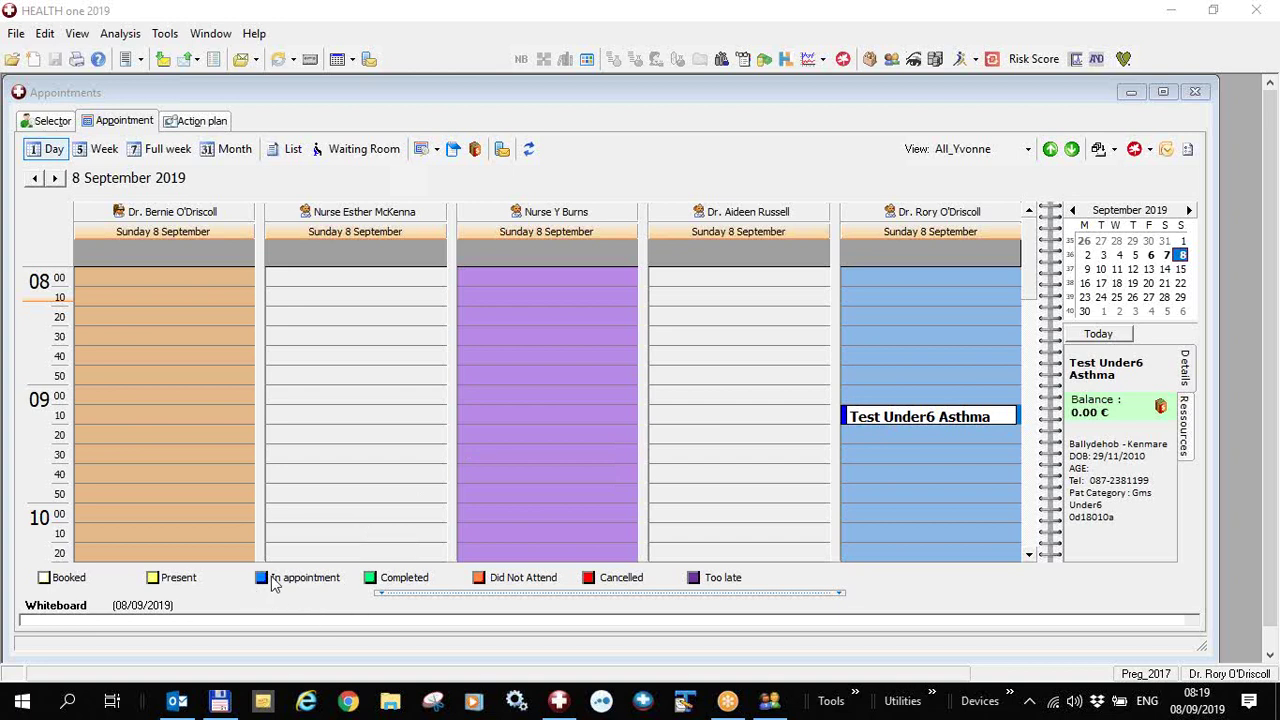
Step: Book the 09:20 slot for the second asthma test patient, acknowledge the GMS number check, and select the new appointment
double_click(902, 436)
text(tes)
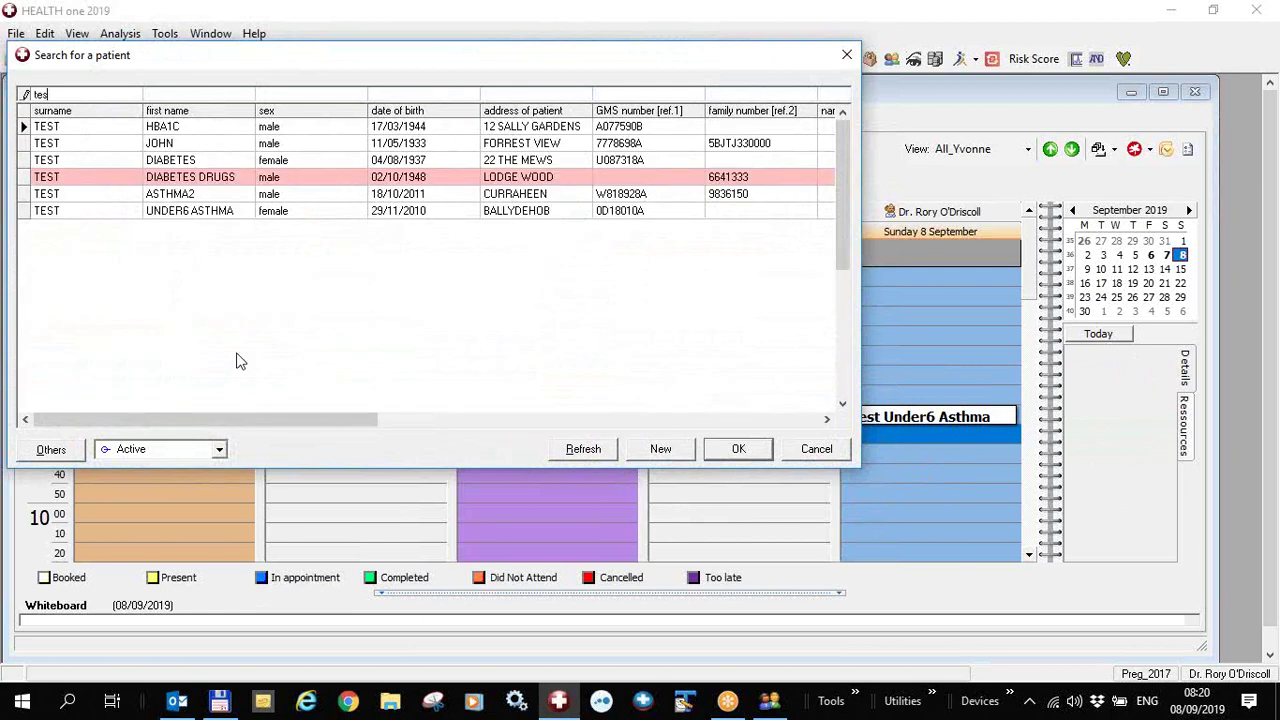
double_click(114, 193)
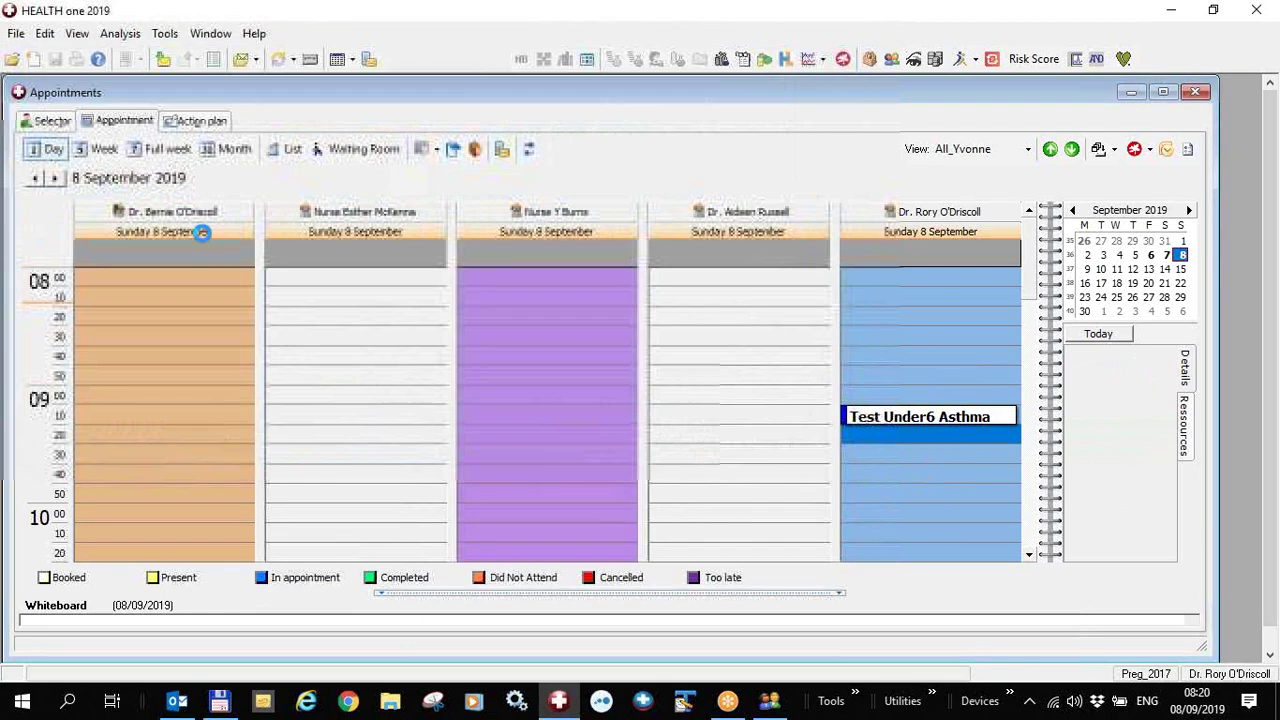
click(762, 469)
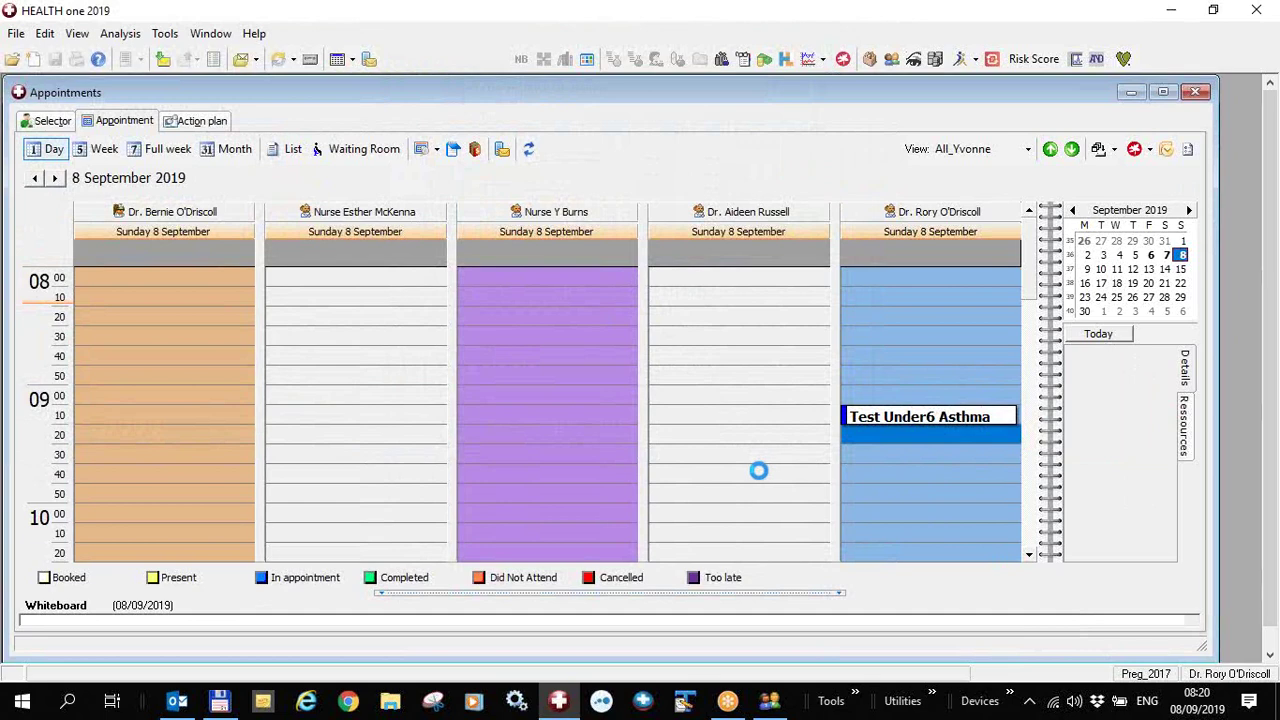
drag(607, 225, 748, 111)
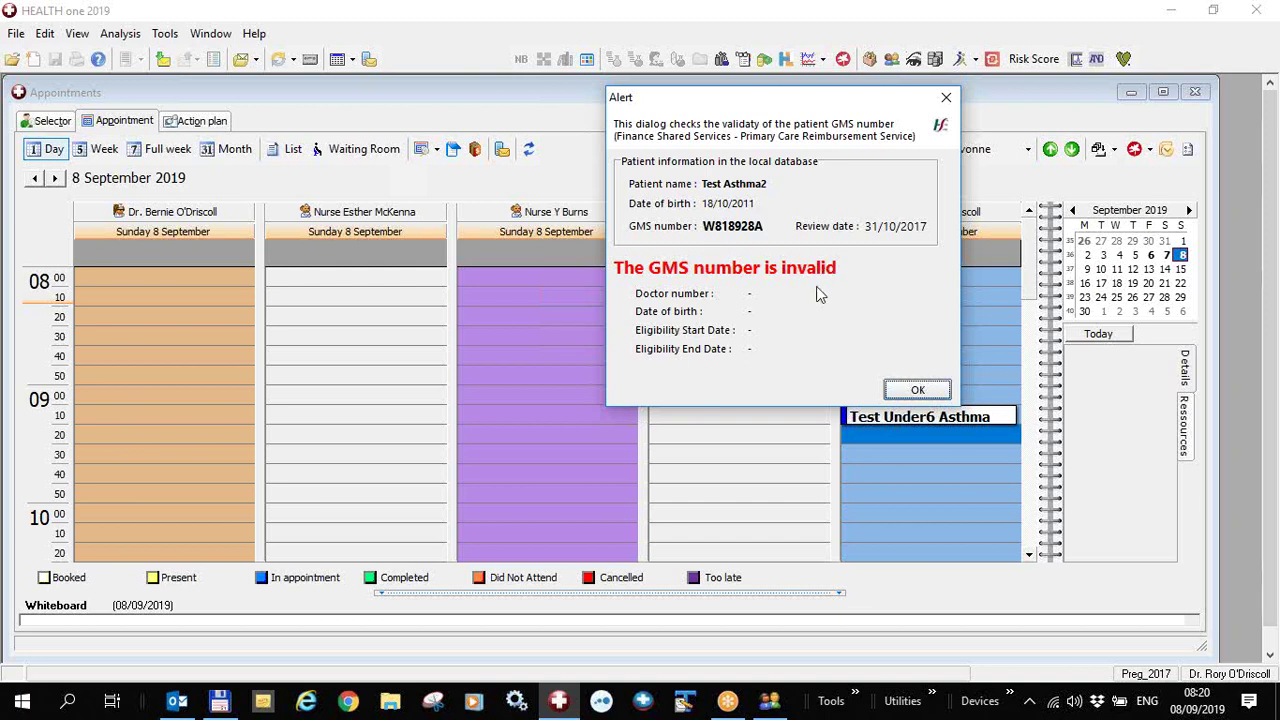
click(905, 389)
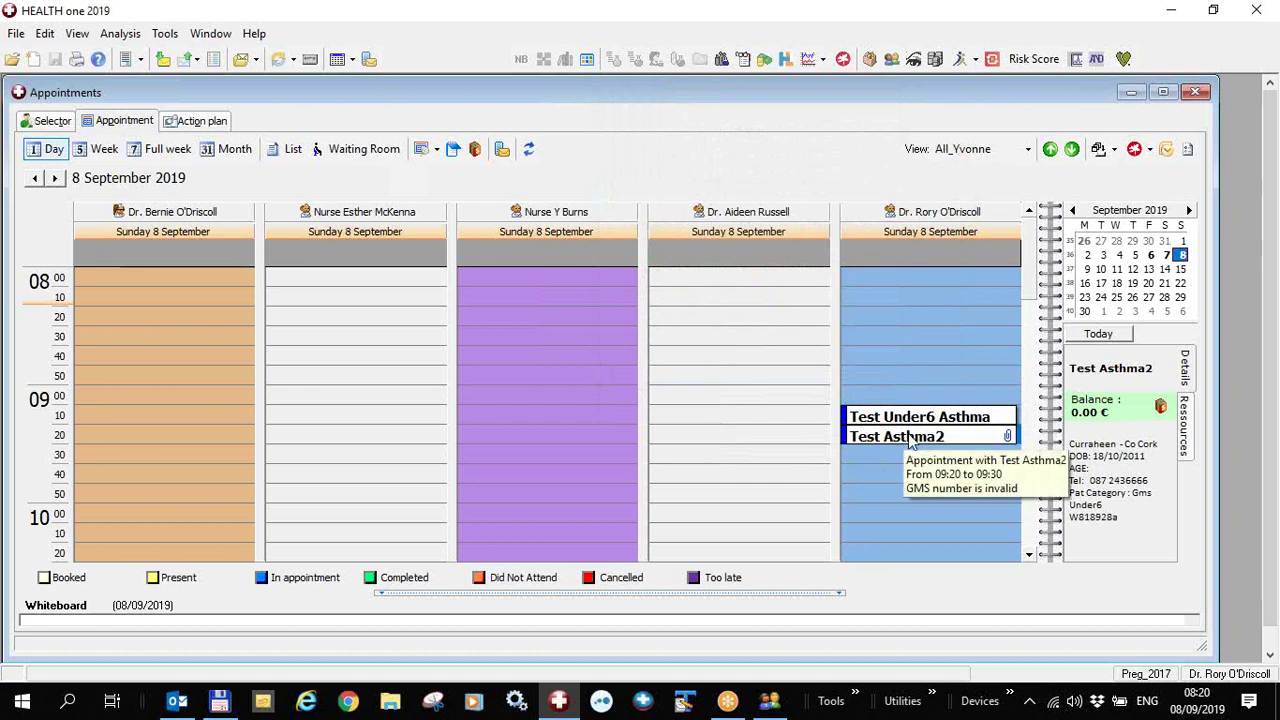
click(985, 441)
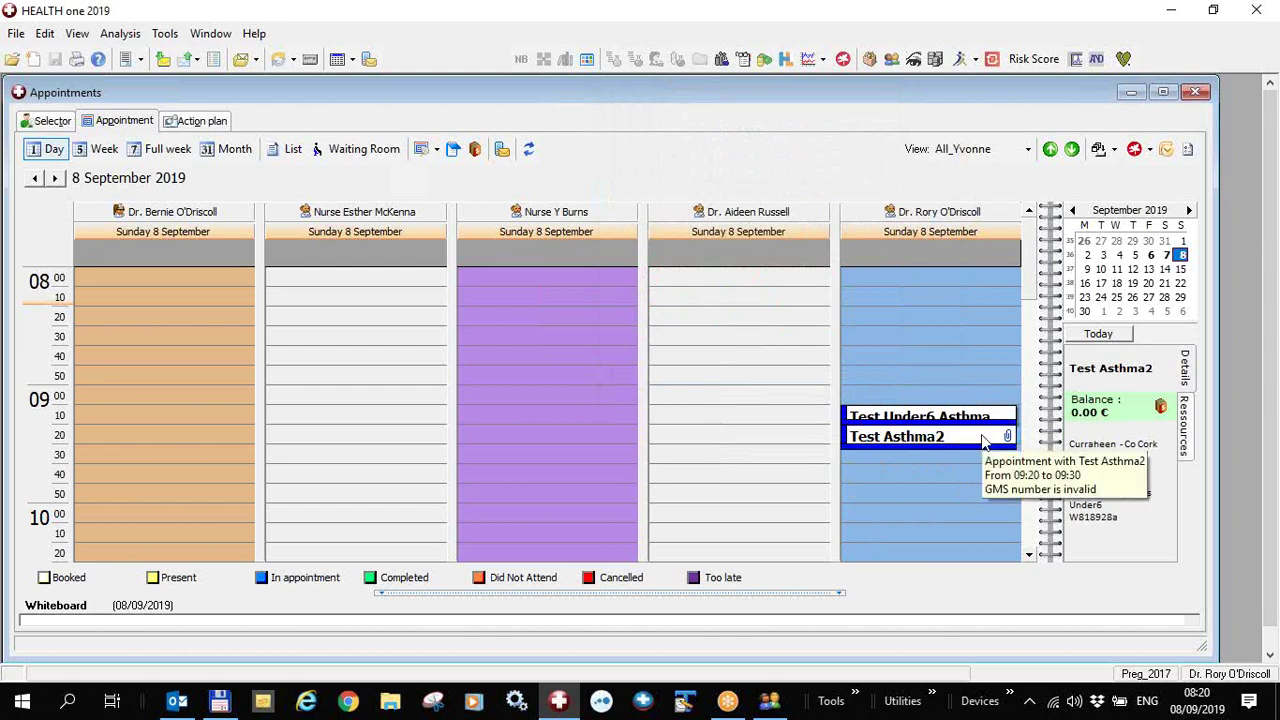
Step: Book a 09:30 consultation for the HbA1c test patient, found by searching "test", and acknowledge the GMS number check
double_click(888, 459)
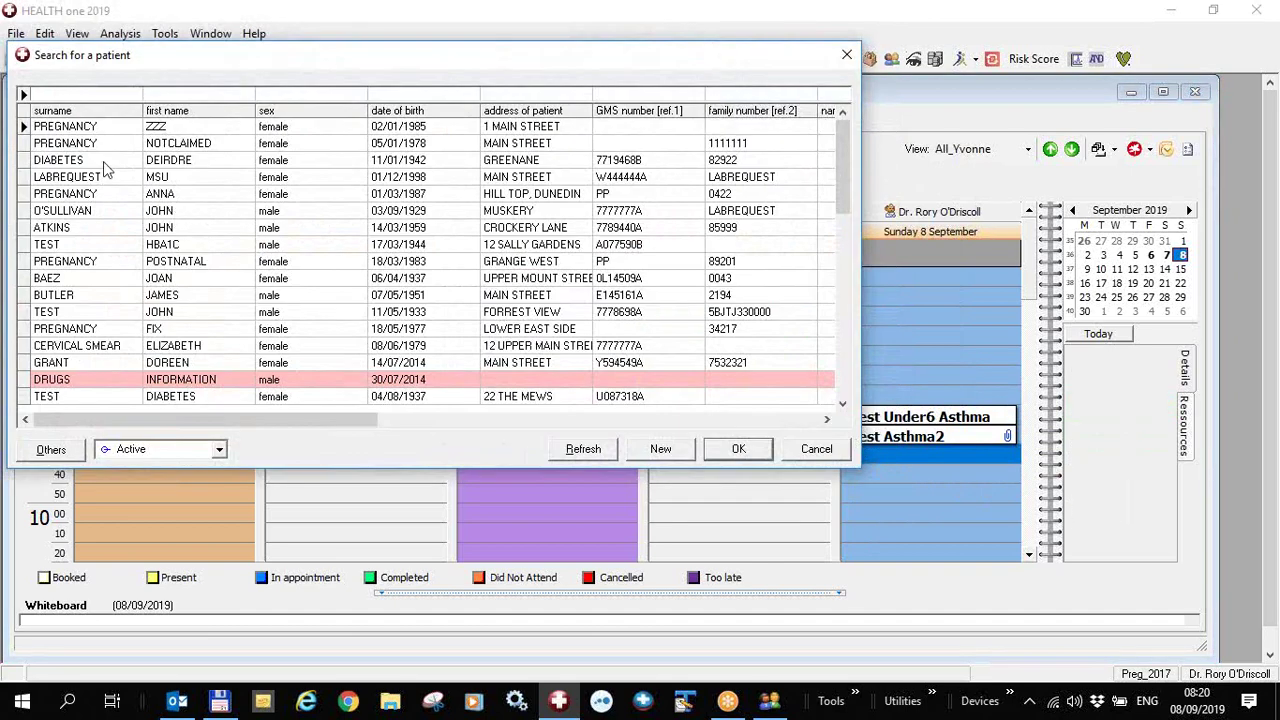
text(test)
double_click(130, 128)
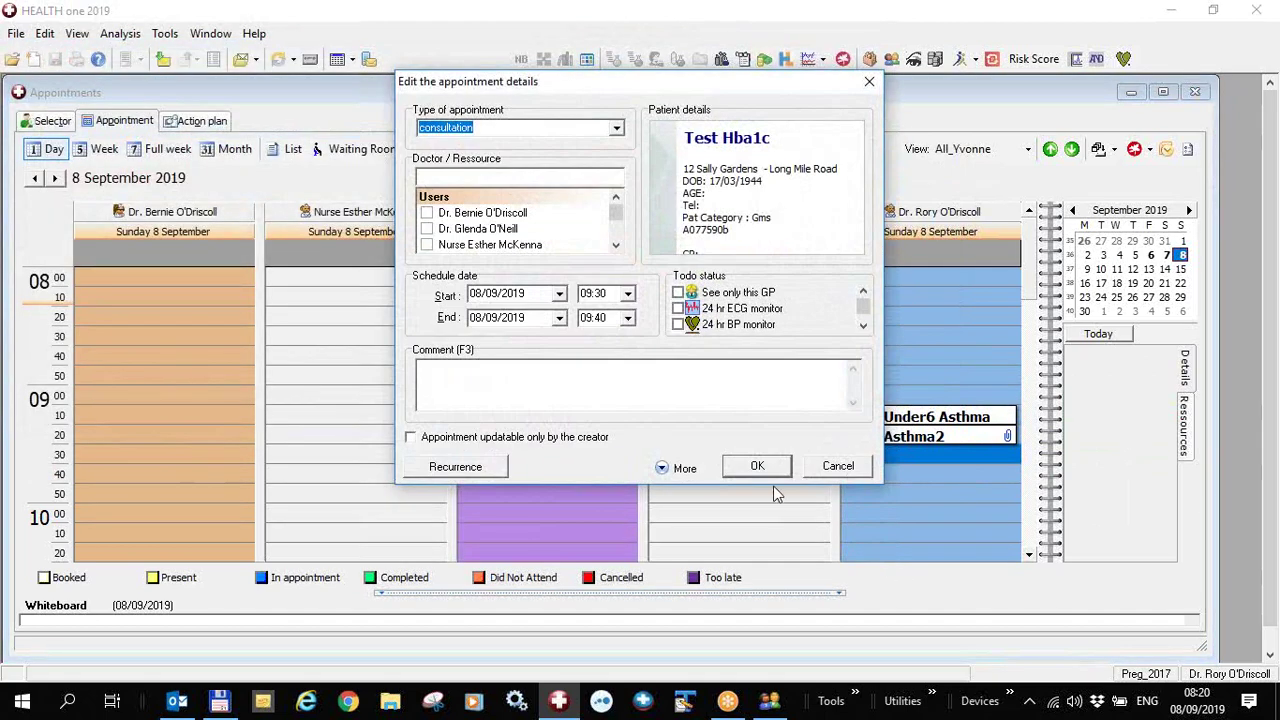
click(762, 466)
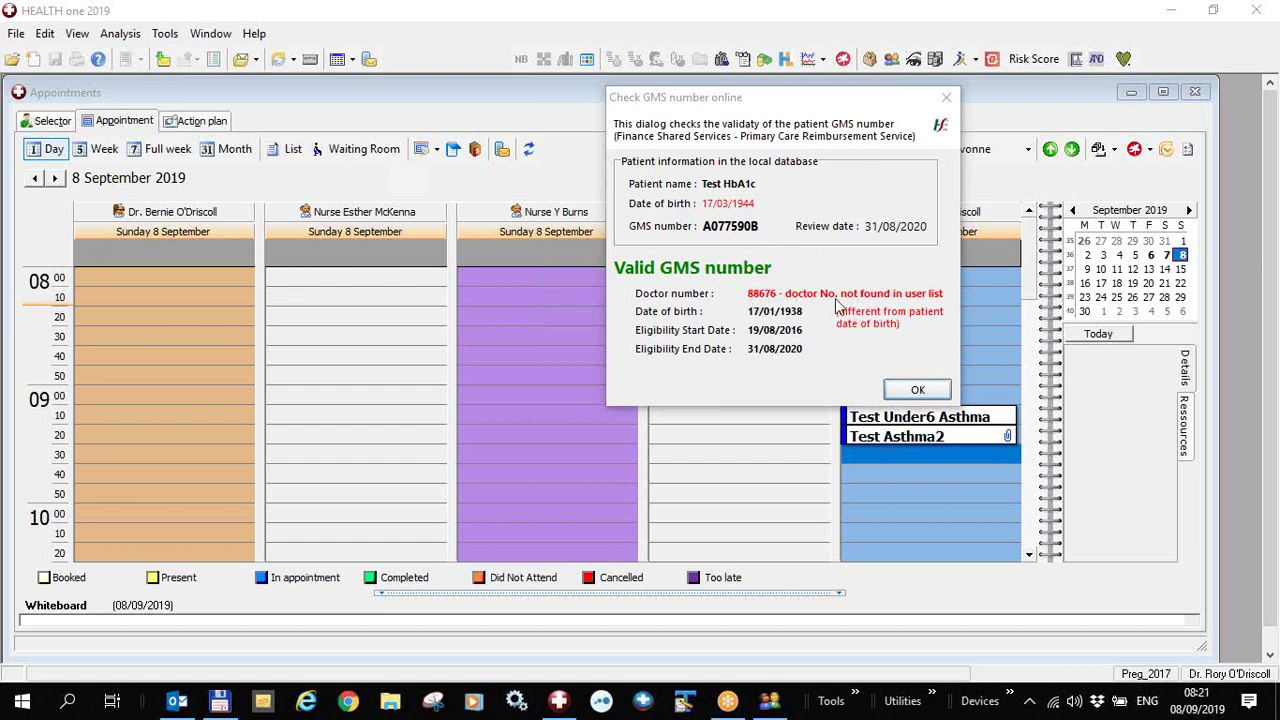
click(917, 389)
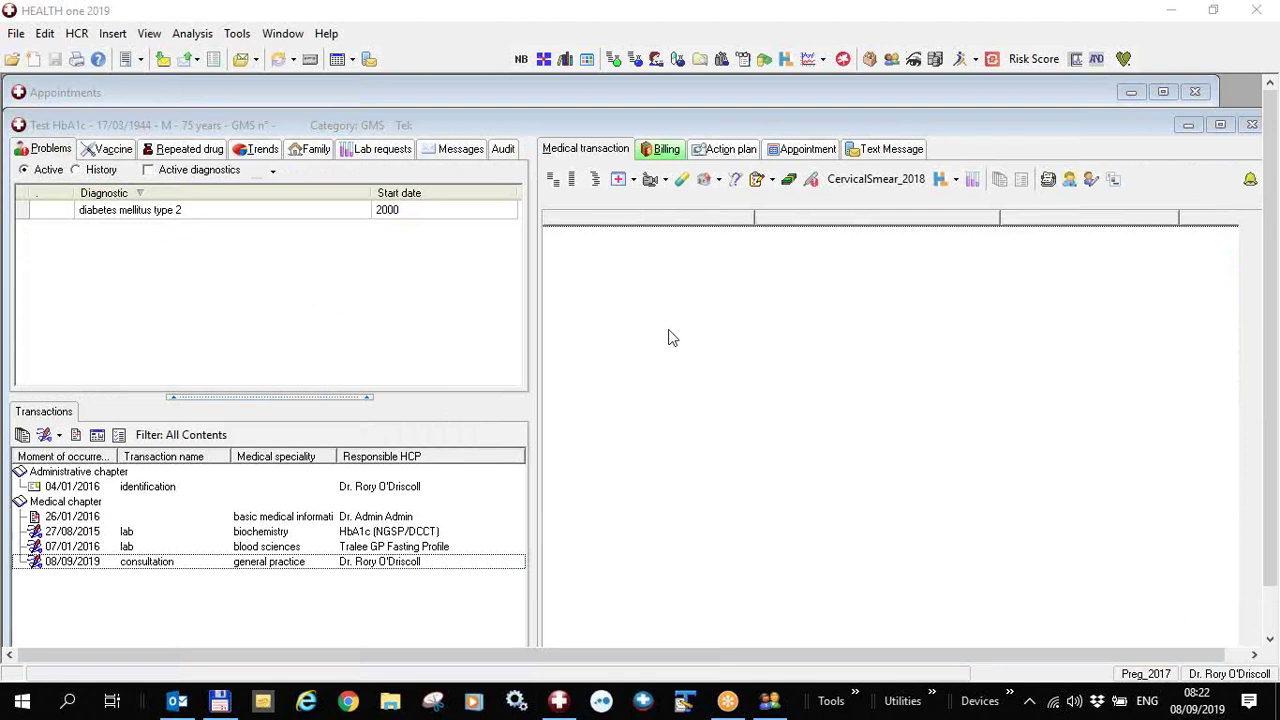
Step: View the prescription manager from the HbA1c test patient's record, then close it
click(683, 180)
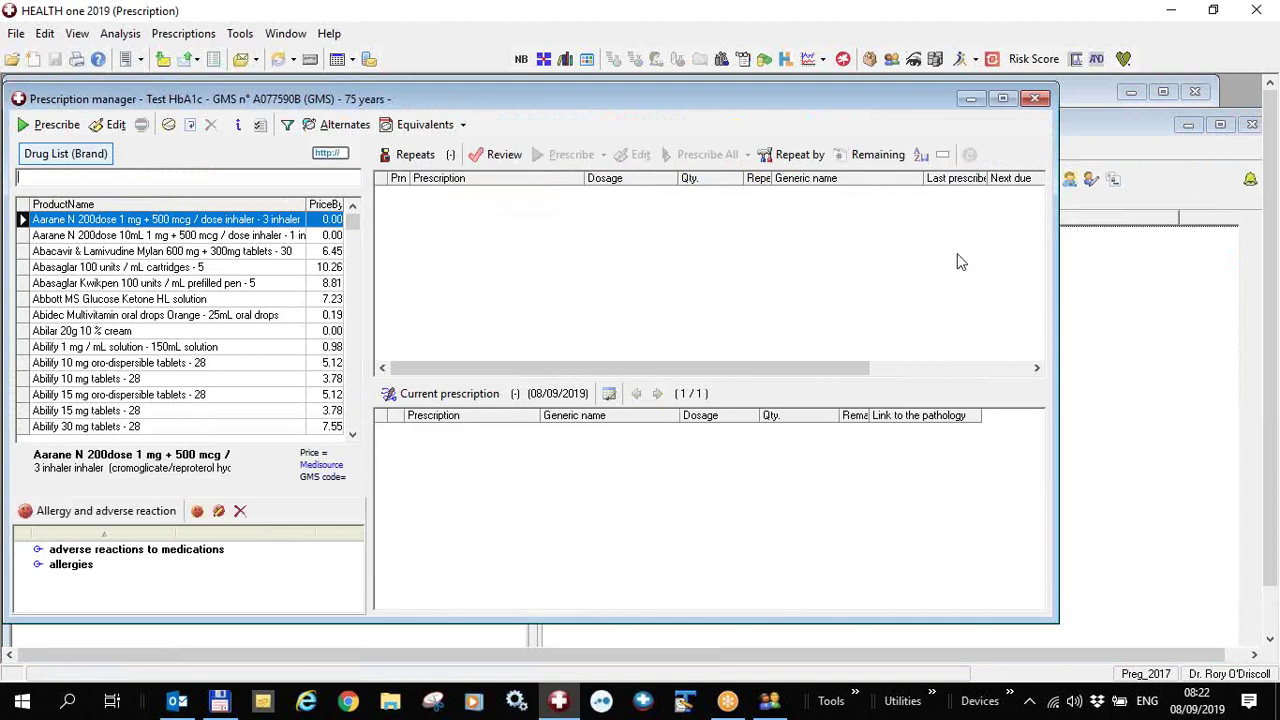
drag(918, 110, 815, 114)
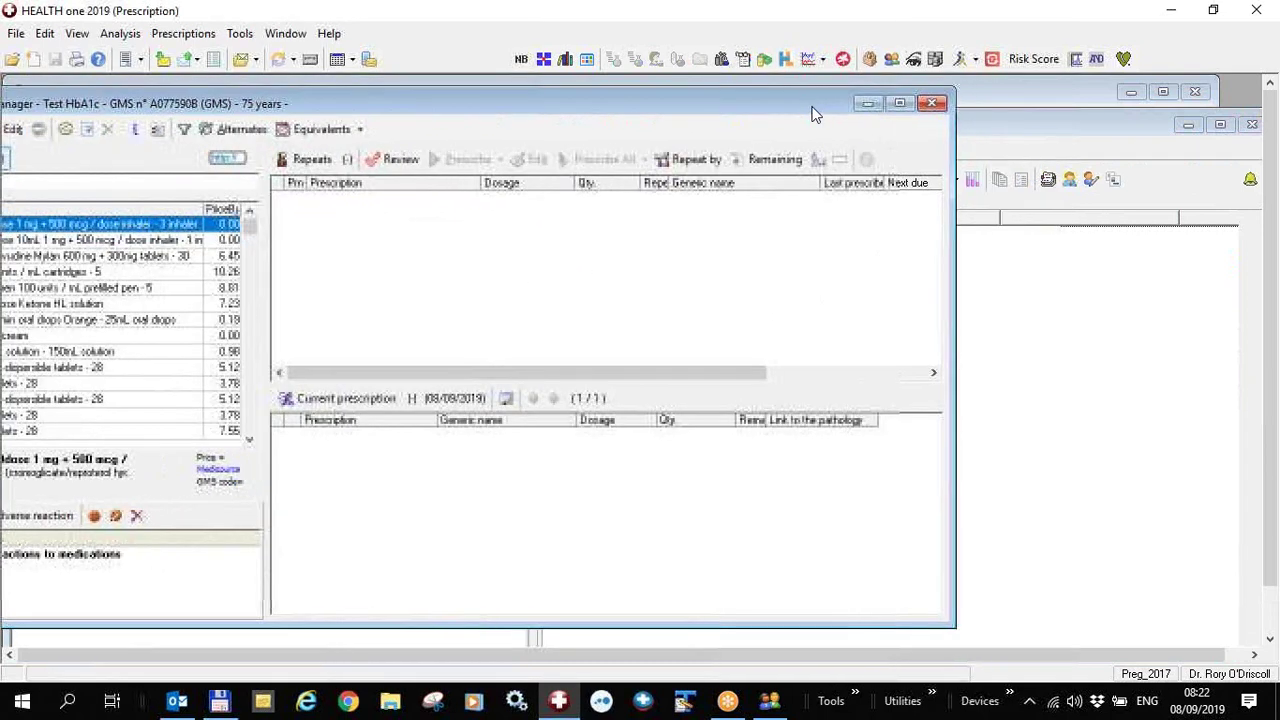
click(931, 105)
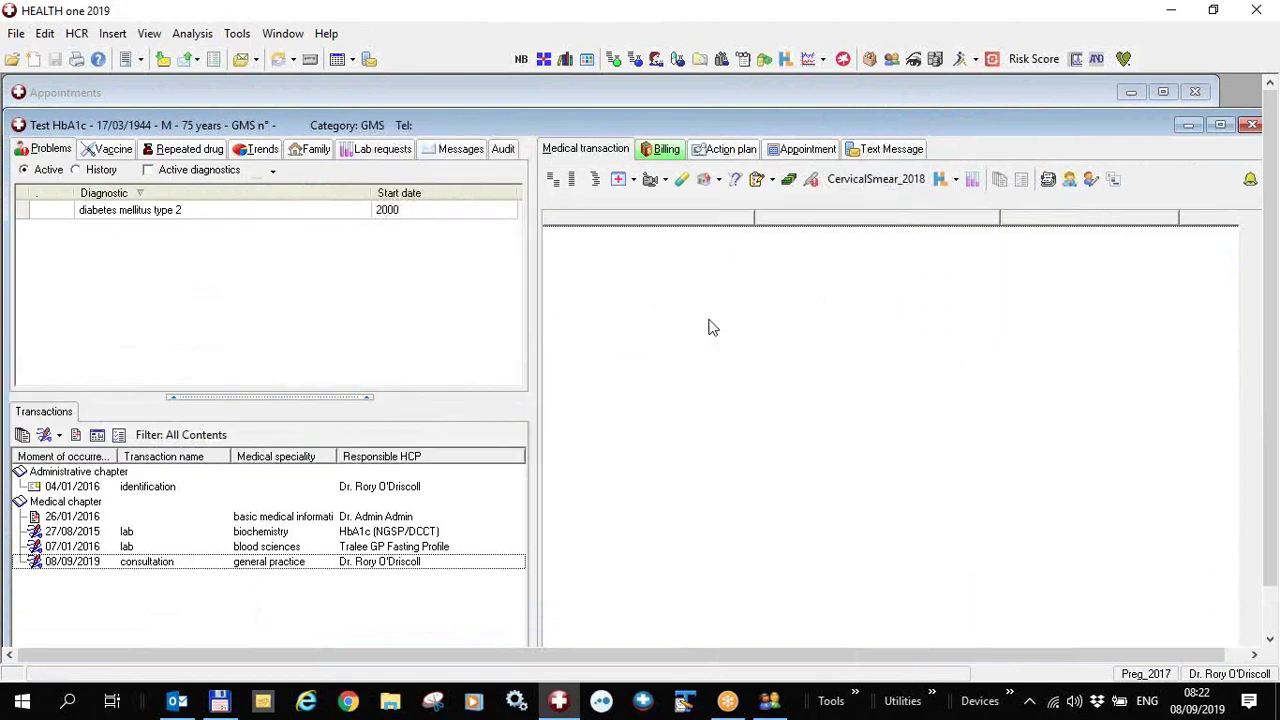
Step: View the HEALTH one version and licence information, then close it
click(326, 33)
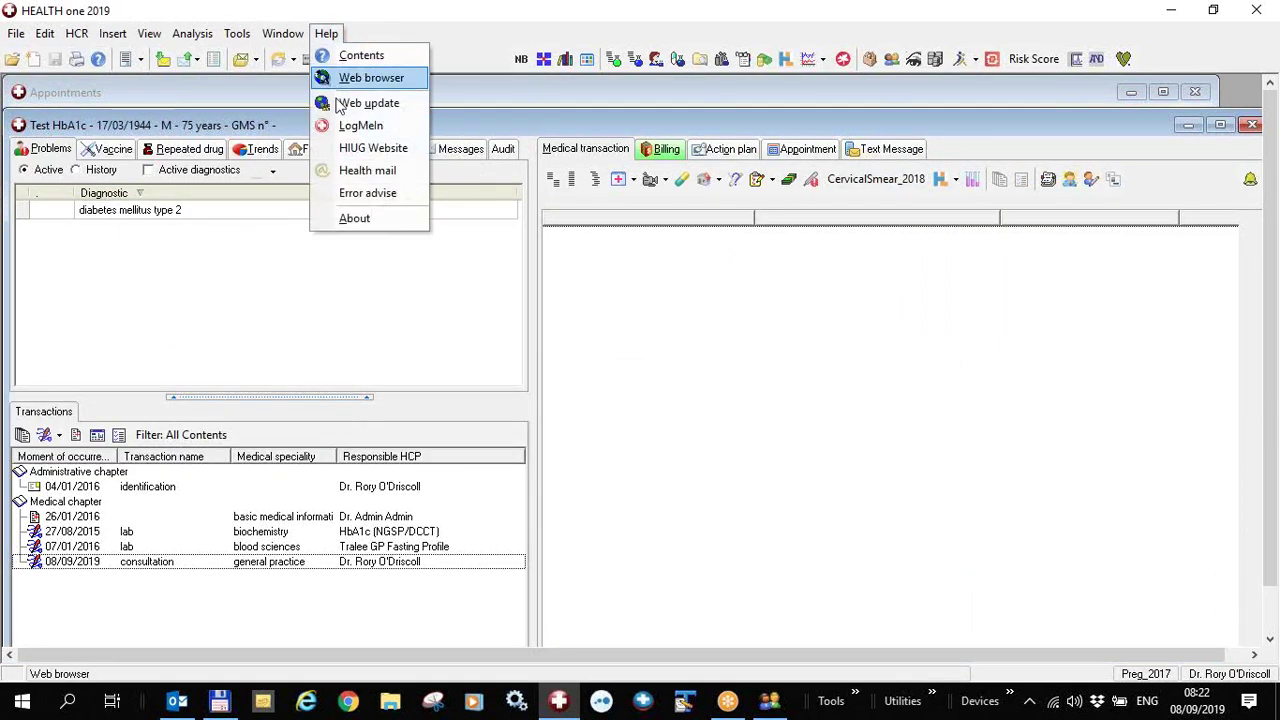
click(355, 219)
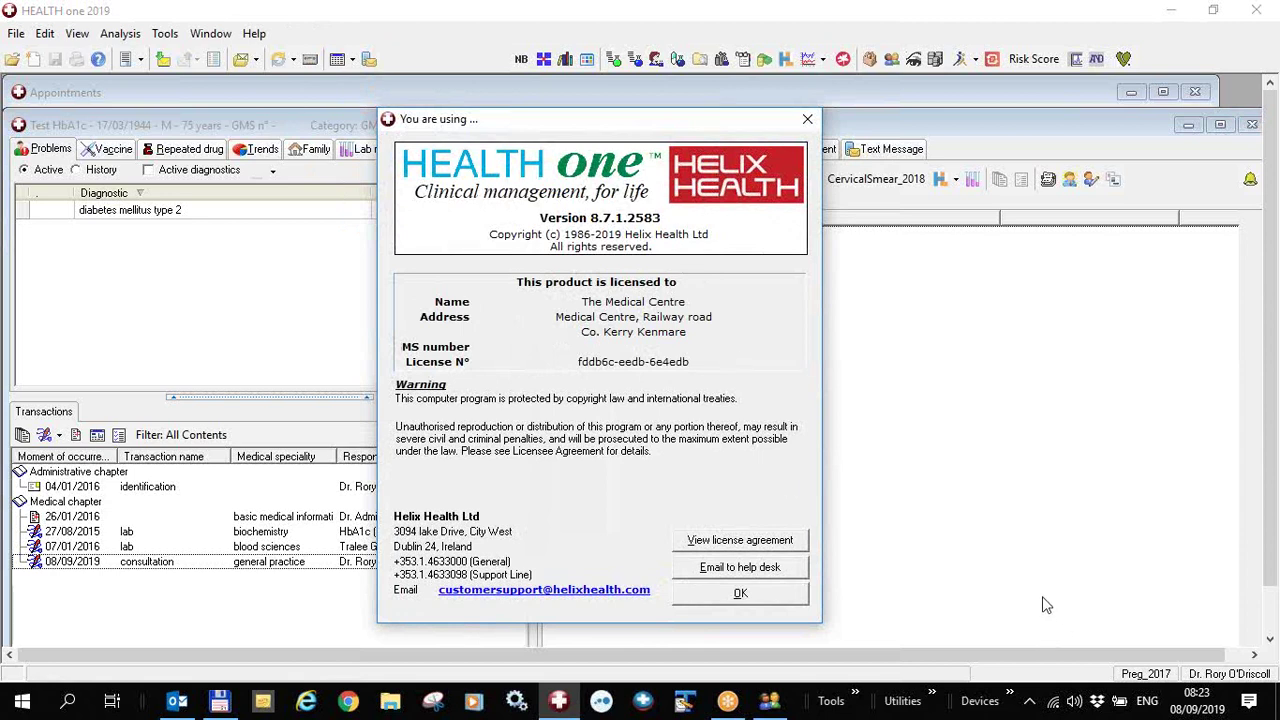
click(708, 592)
Step: Switch to the User editor and point out the logged-in doctor's GMS number and professional registration number
click(770, 702)
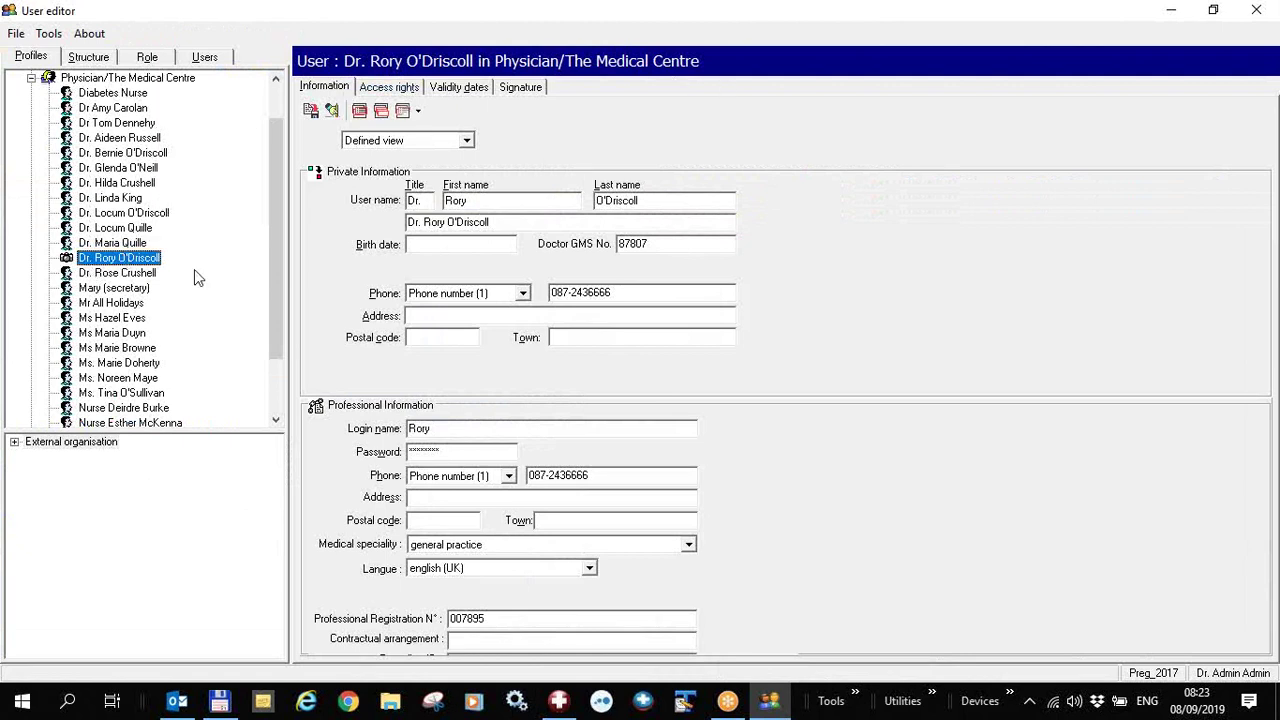
double_click(666, 246)
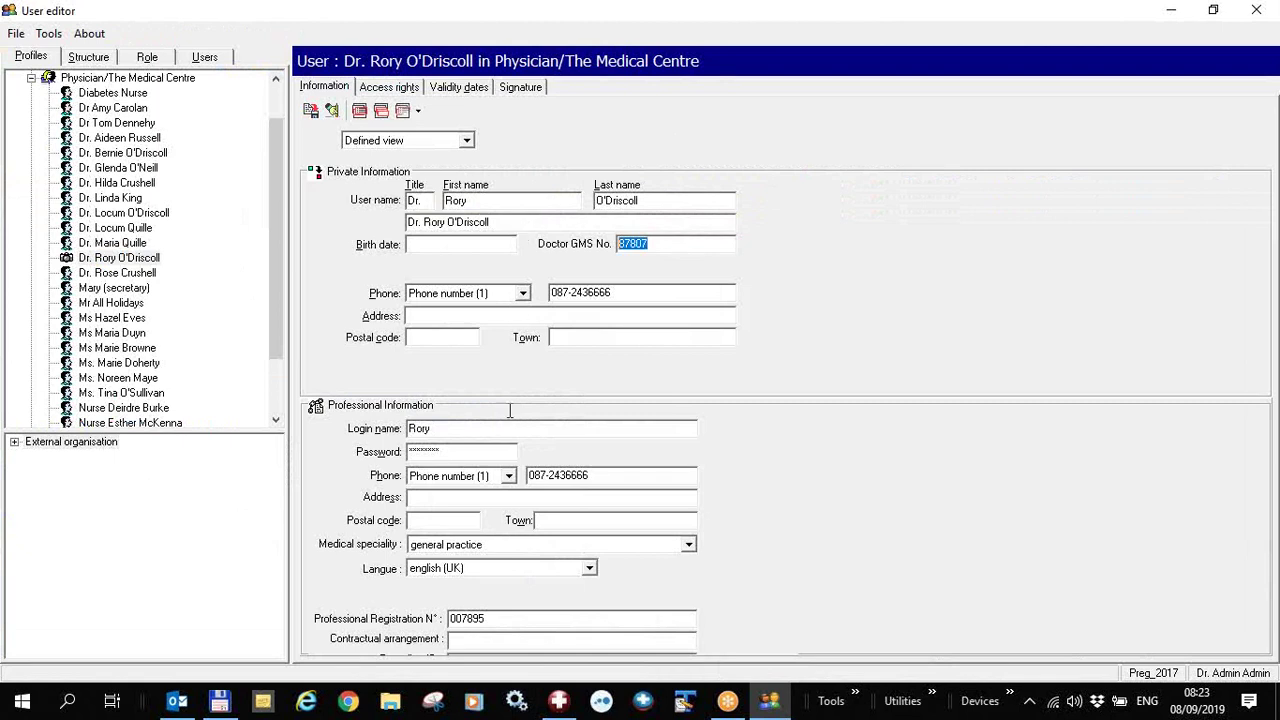
double_click(508, 622)
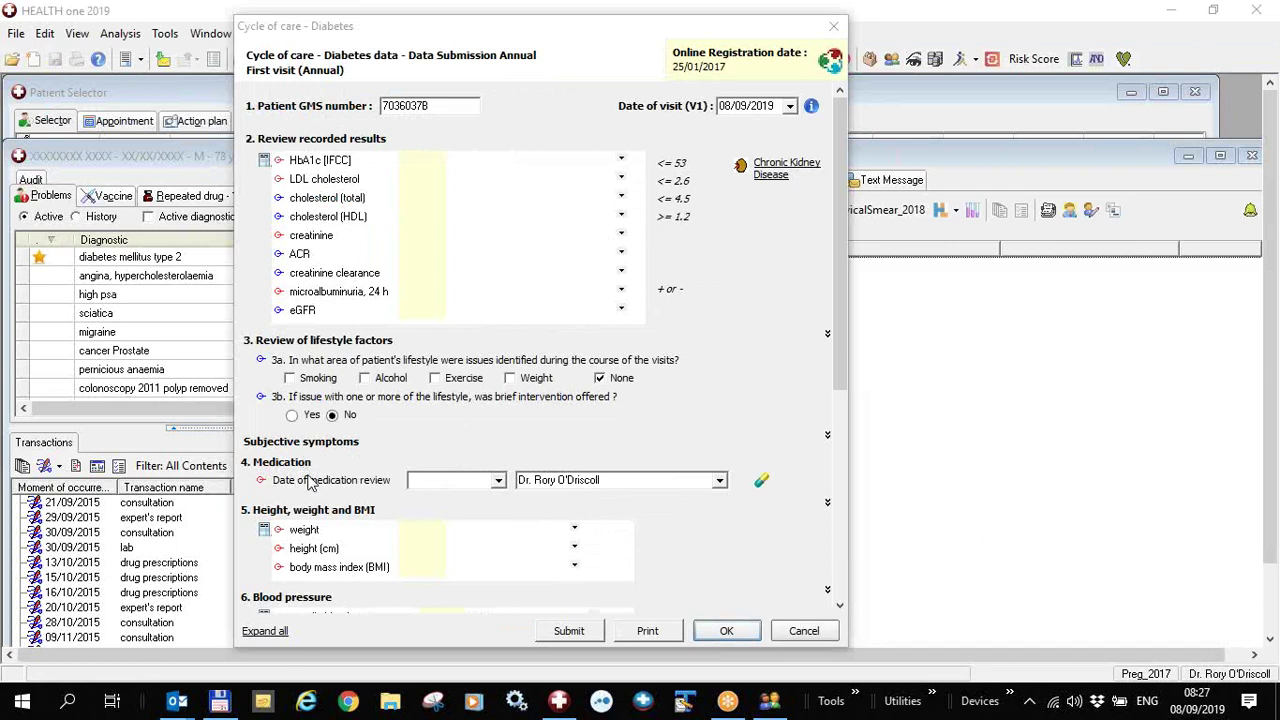
Step: Examine the doctor selection for the medication review in the diabetes cycle of care form
click(721, 488)
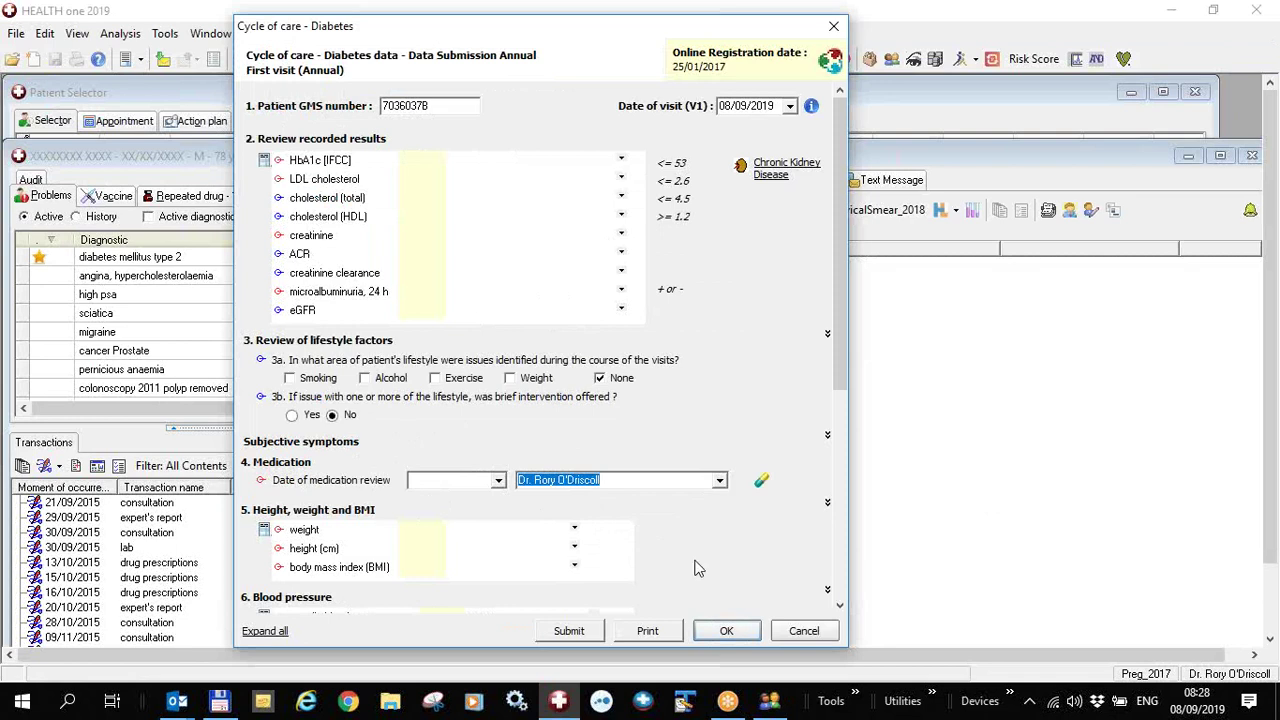
click(720, 482)
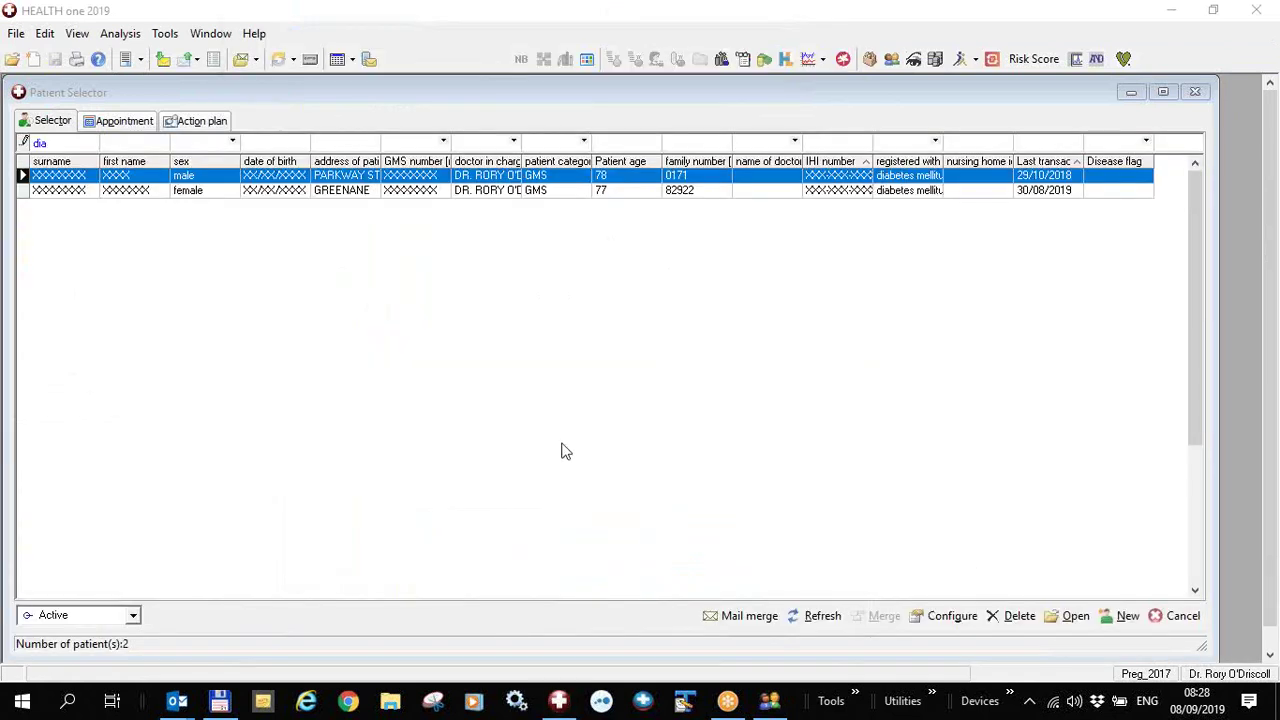
Step: Show the list of users available as recipients for an internal message
click(256, 63)
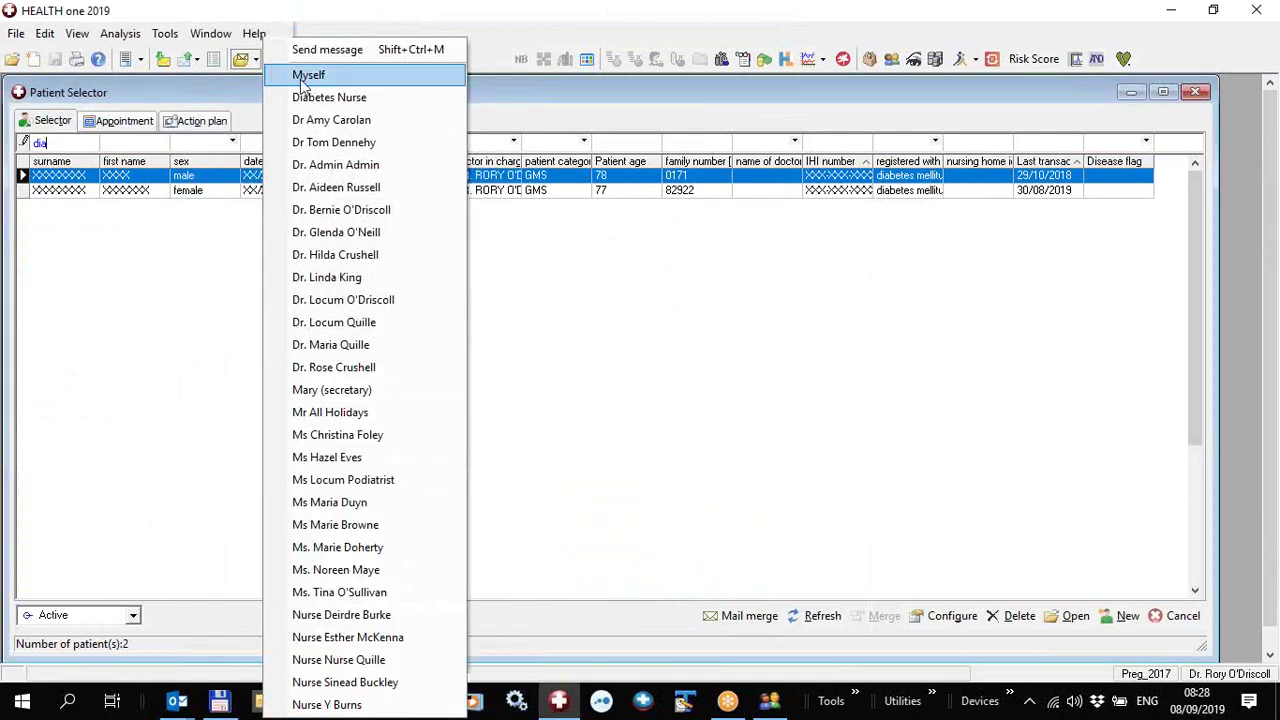
Step: Send an internal message addressed to Myself with the subject Test
click(300, 77)
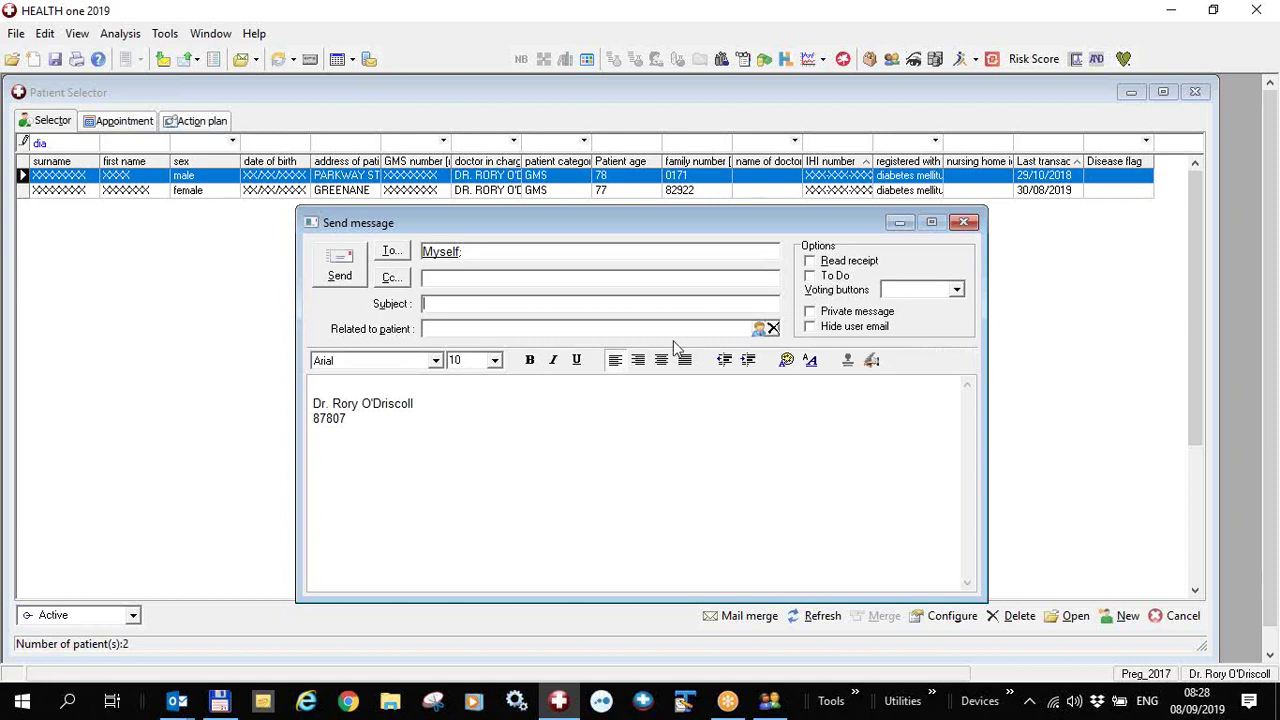
click(624, 304)
text(Test)
click(340, 268)
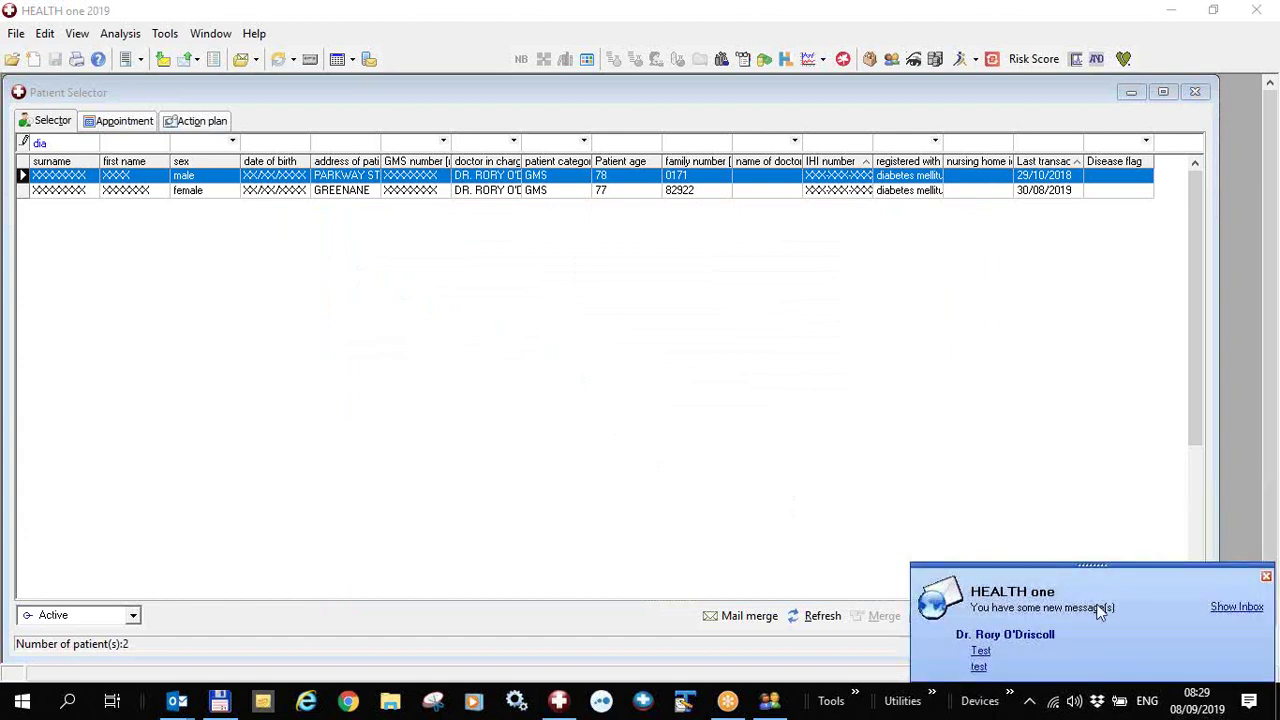
Step: Read the newly received message with the subject "test", then close it and the Patient Selector
click(979, 667)
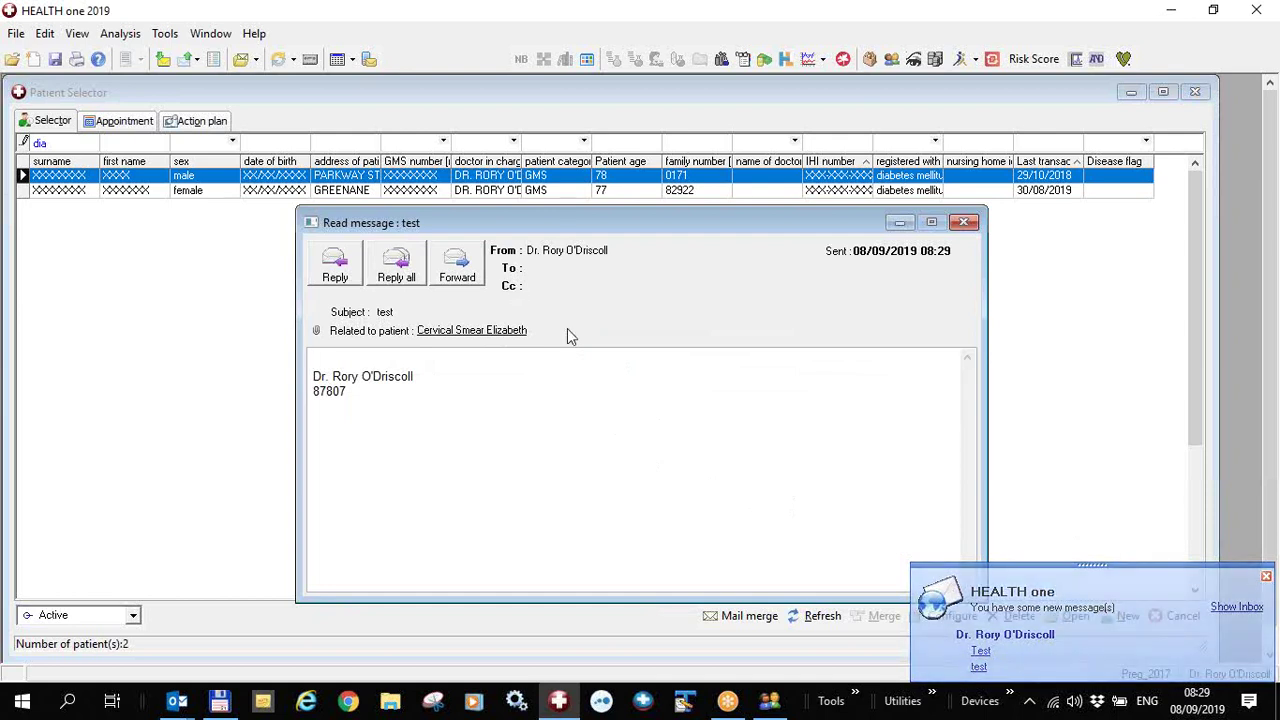
drag(635, 232, 425, 232)
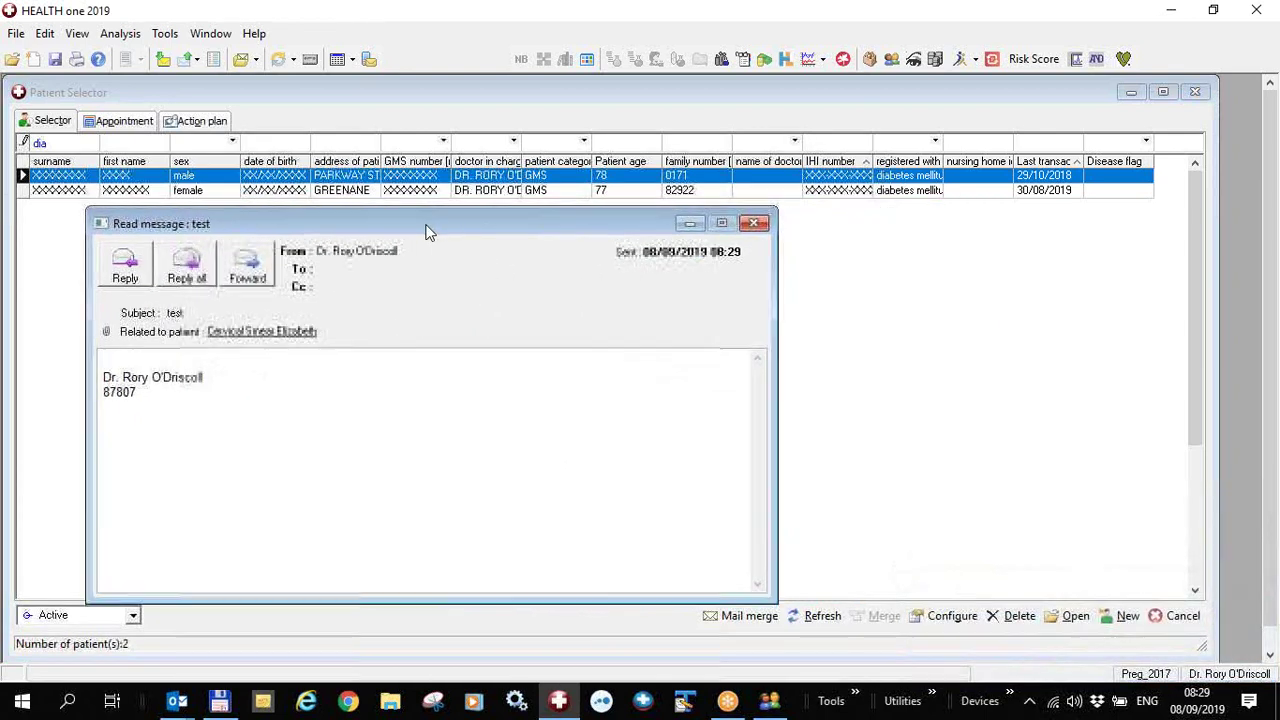
click(755, 223)
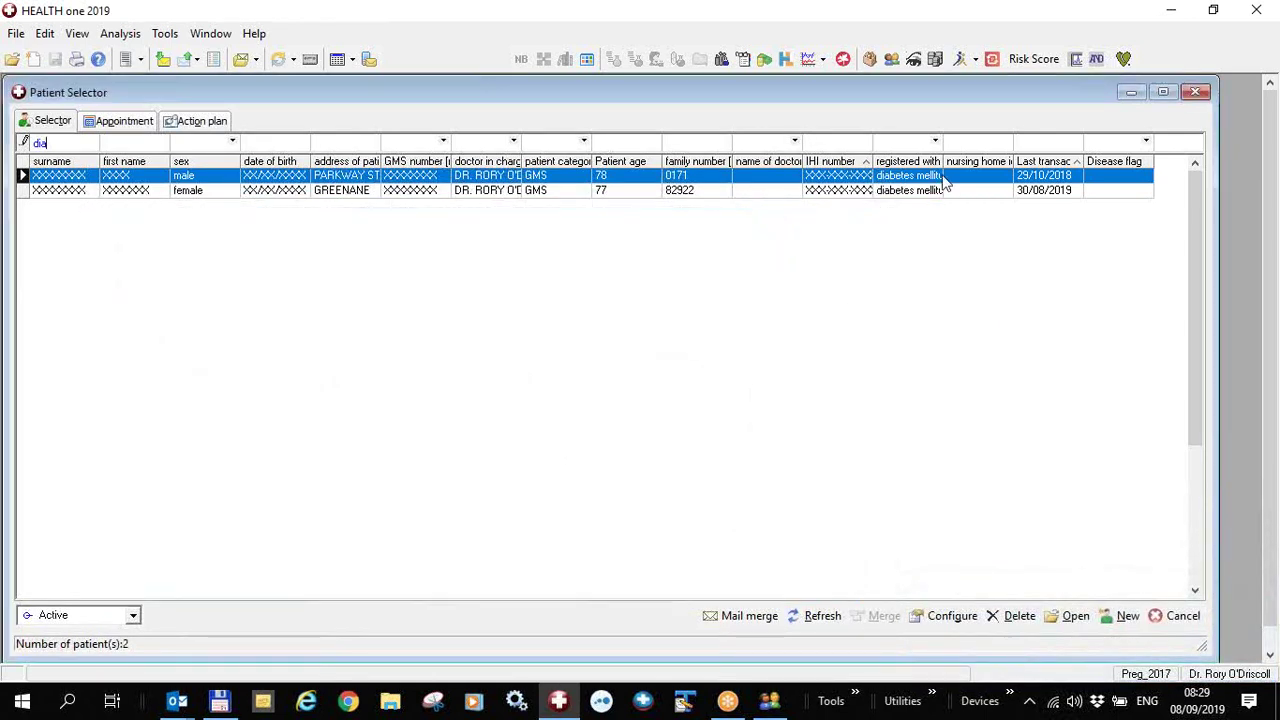
key(Escape)
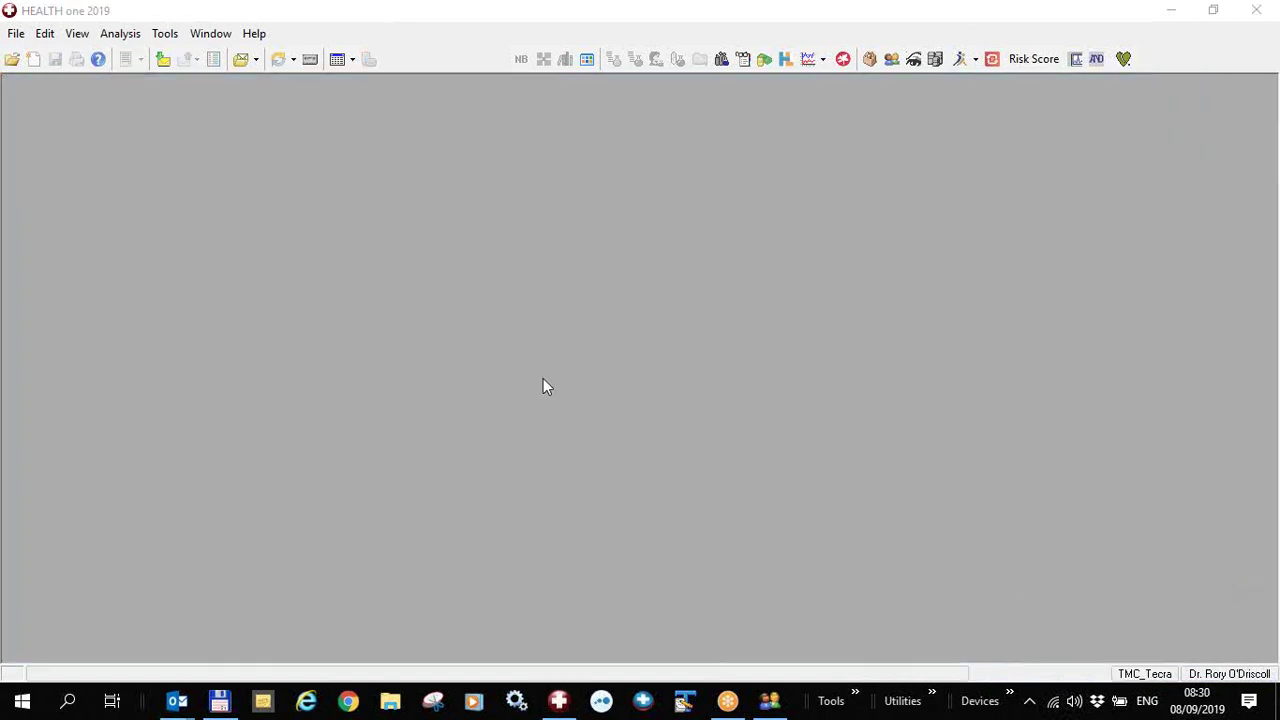
Step: Check the version number and licence details of the installed program, then close the information window
click(254, 33)
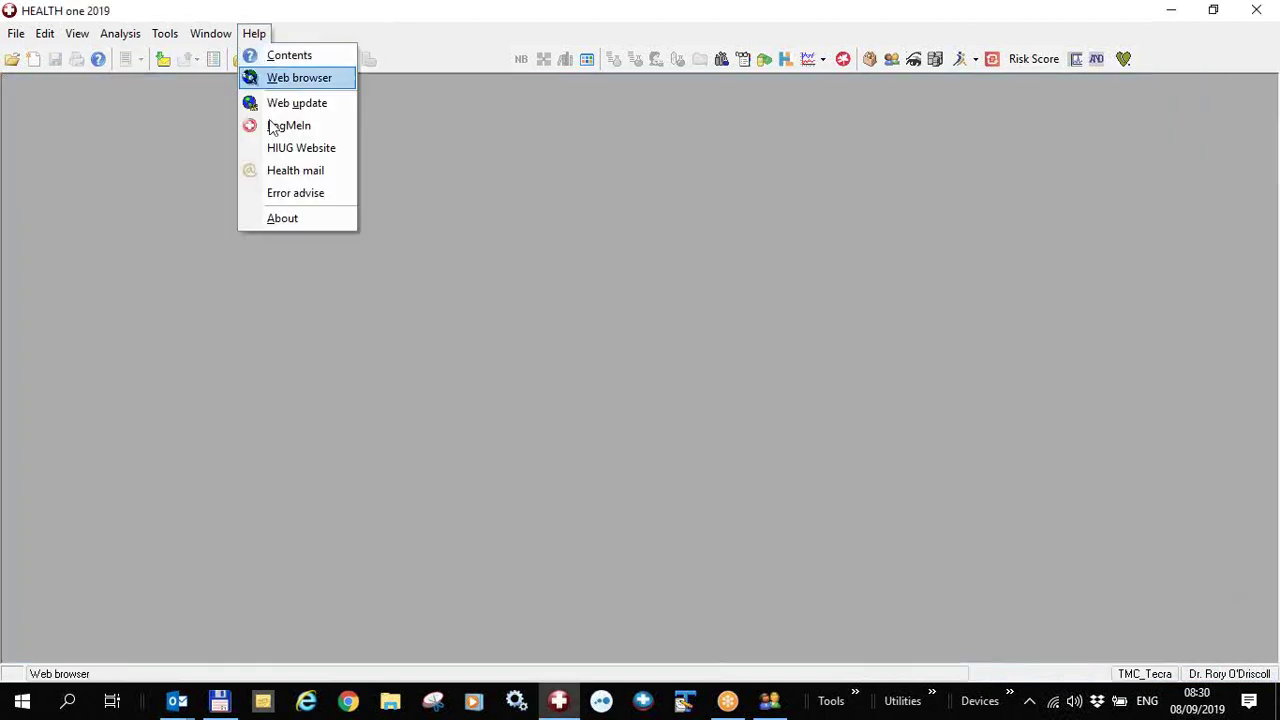
click(281, 222)
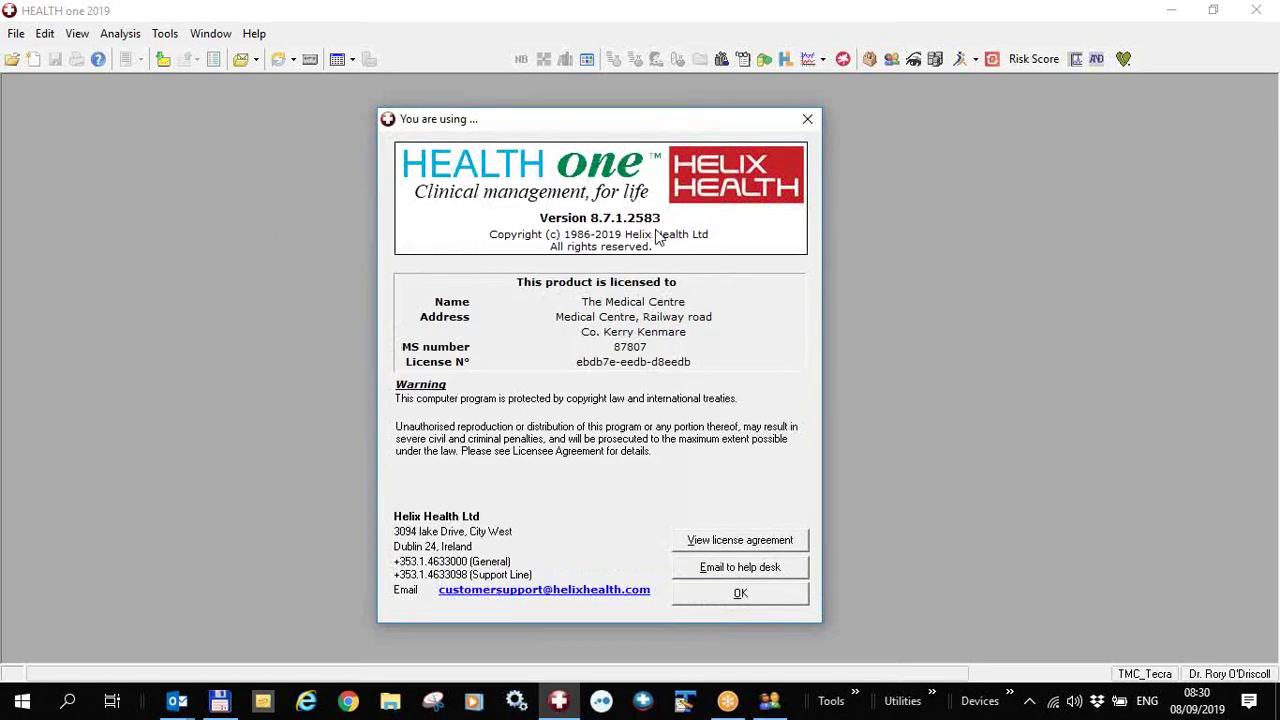
click(766, 598)
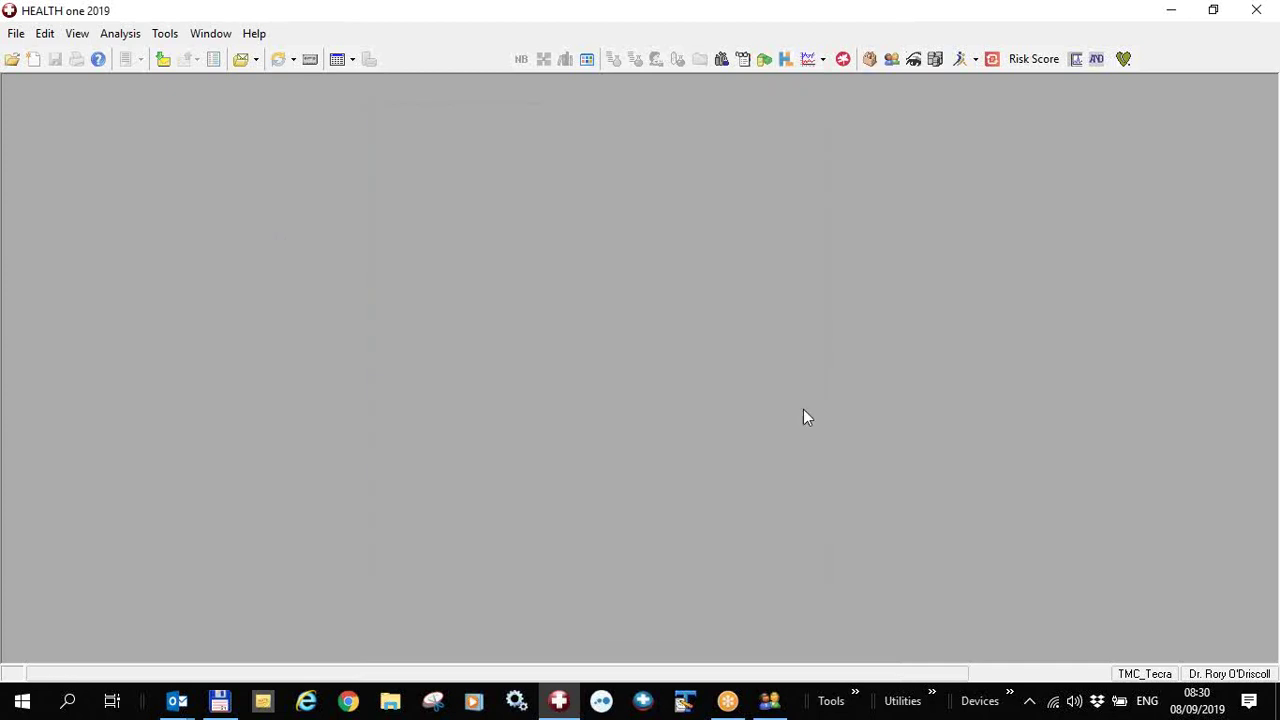
Step: Open the Sppire database analysis from the iPCRN folder of the HEALTH one analyses
click(743, 62)
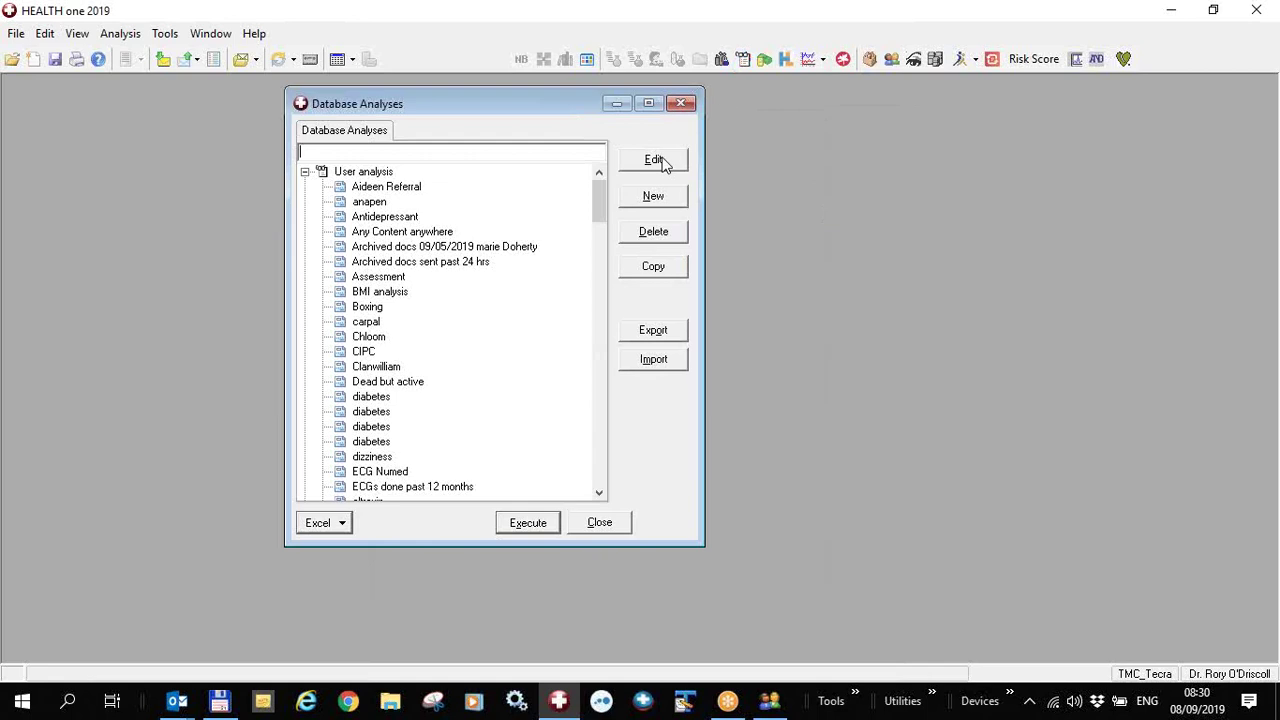
drag(600, 193, 600, 466)
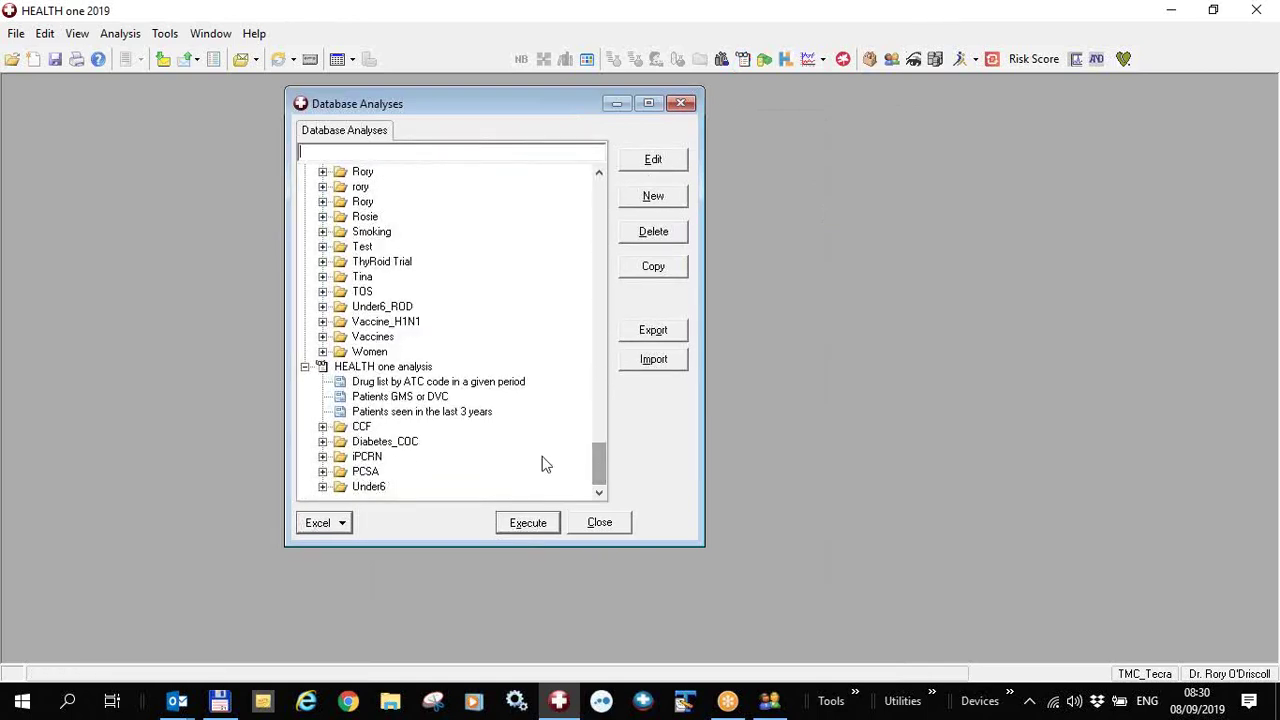
click(322, 456)
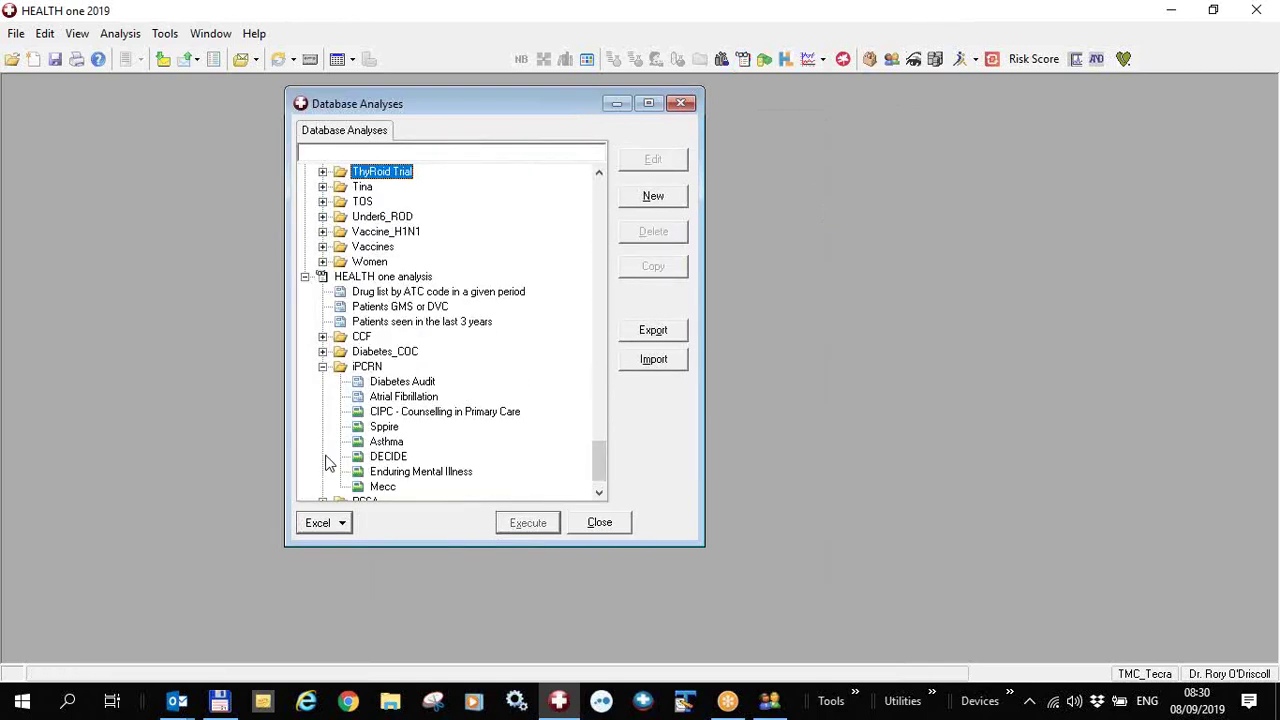
click(380, 428)
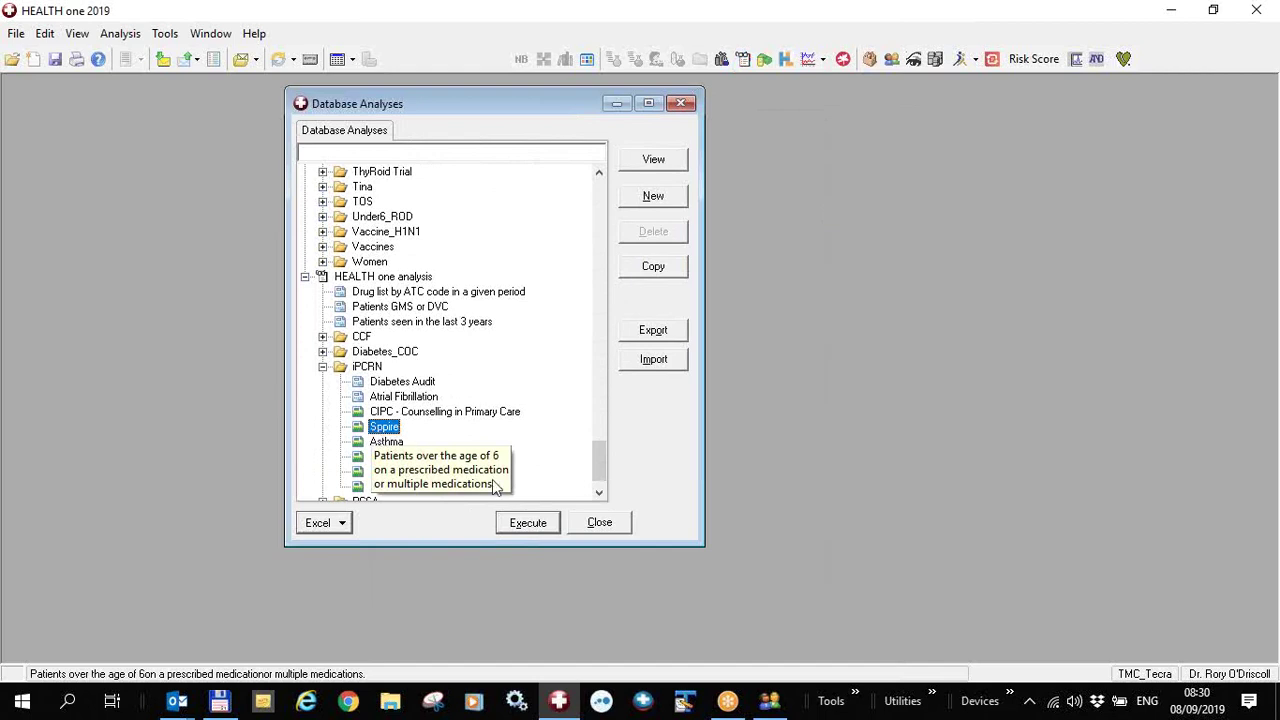
click(516, 525)
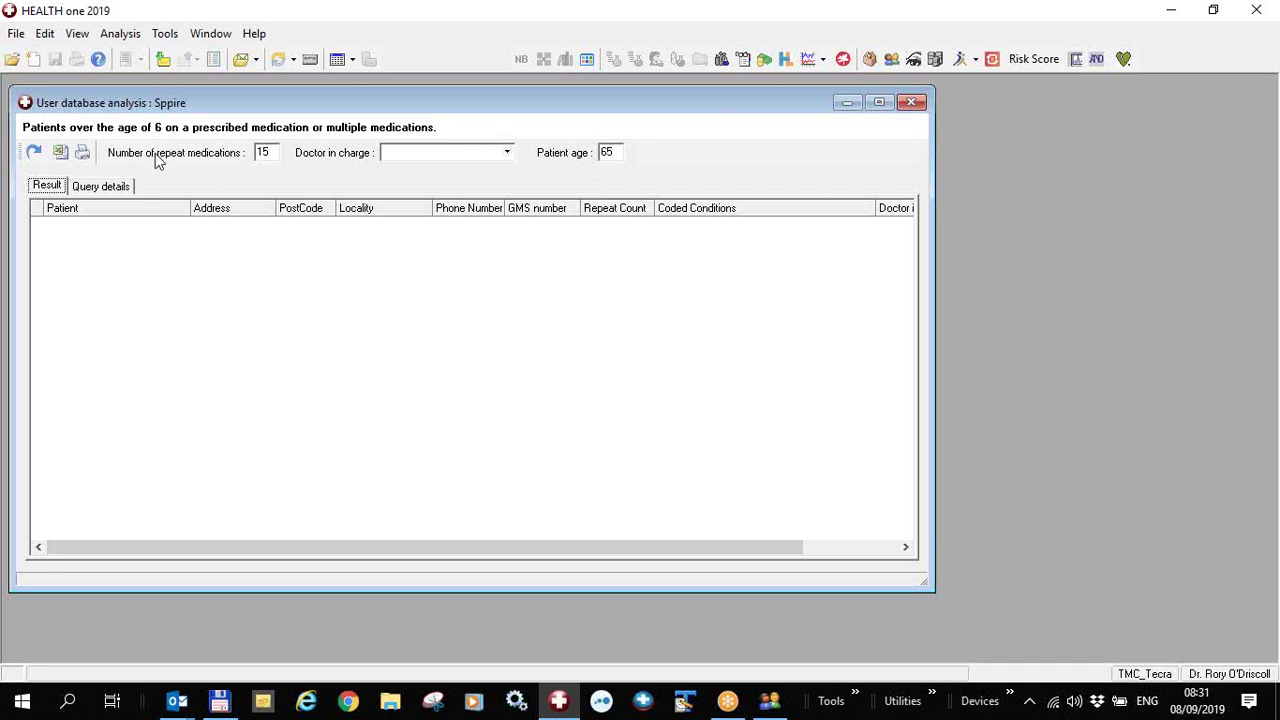
Step: Point out the number of repeat medications criterion of the Sppire analysis, then close it and the Database Analyses list
double_click(279, 151)
click(913, 106)
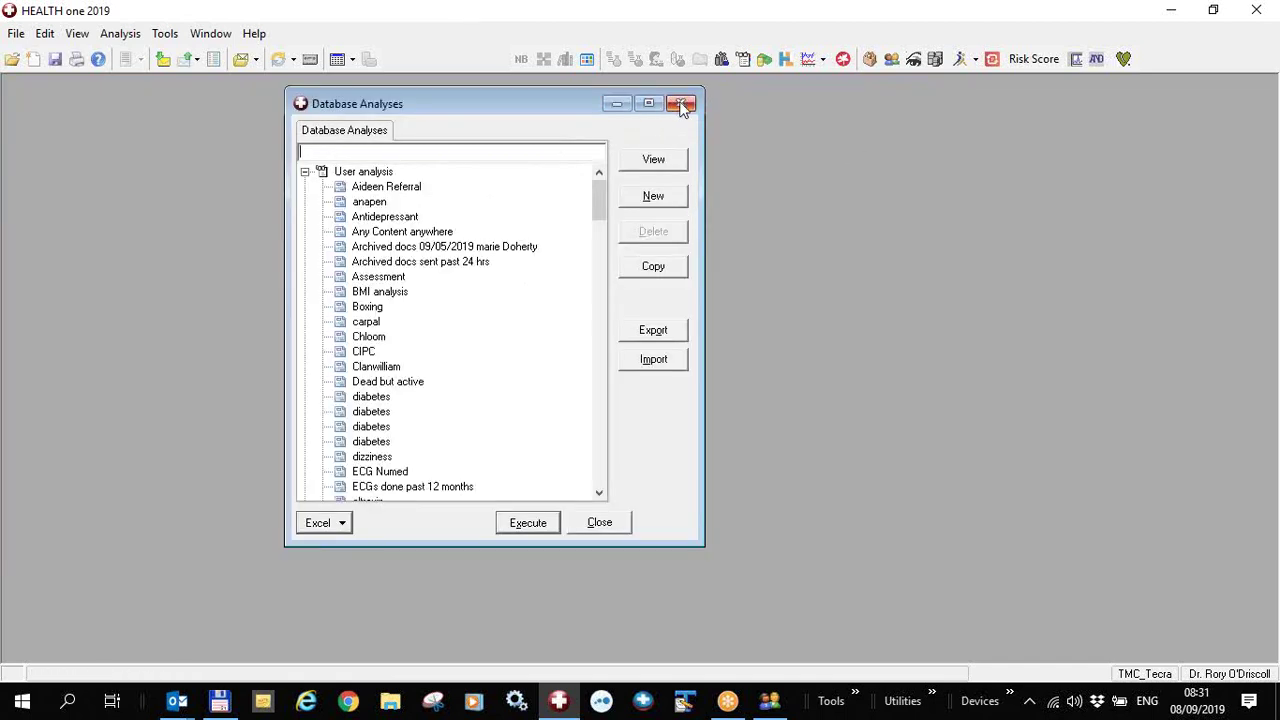
click(681, 105)
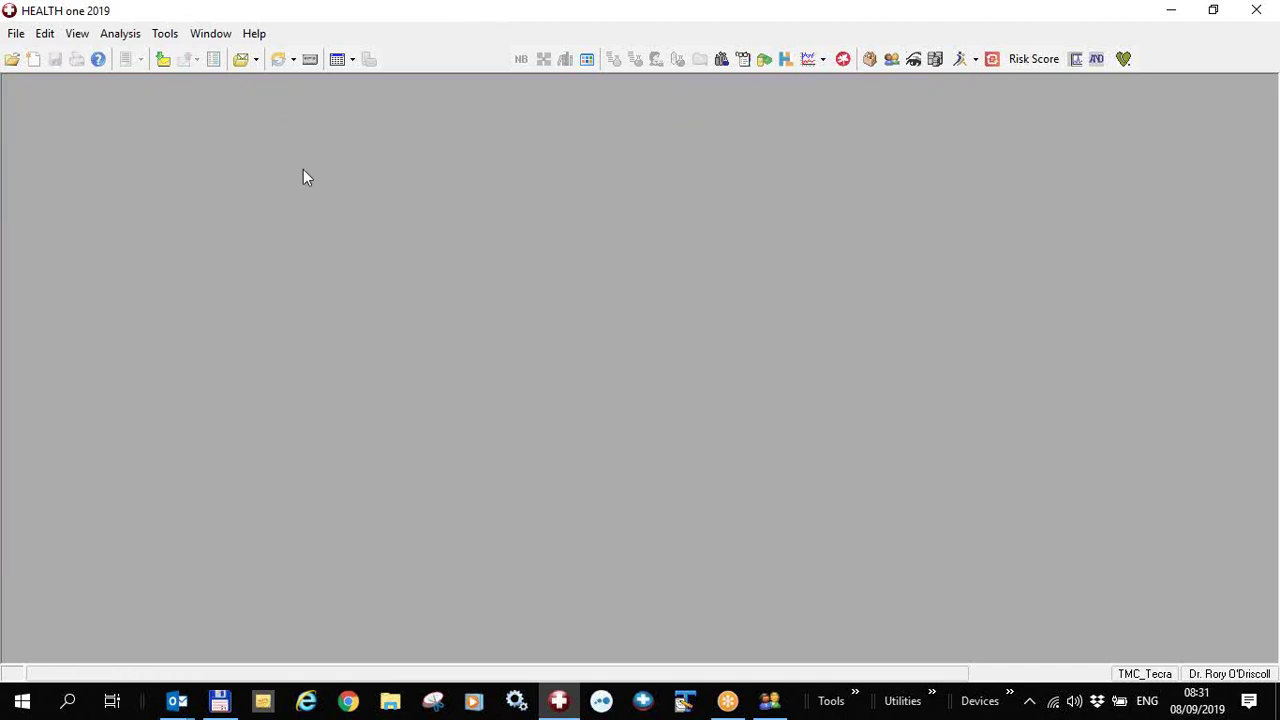
Step: View the product's version and licence information once more, then dismiss it
click(262, 40)
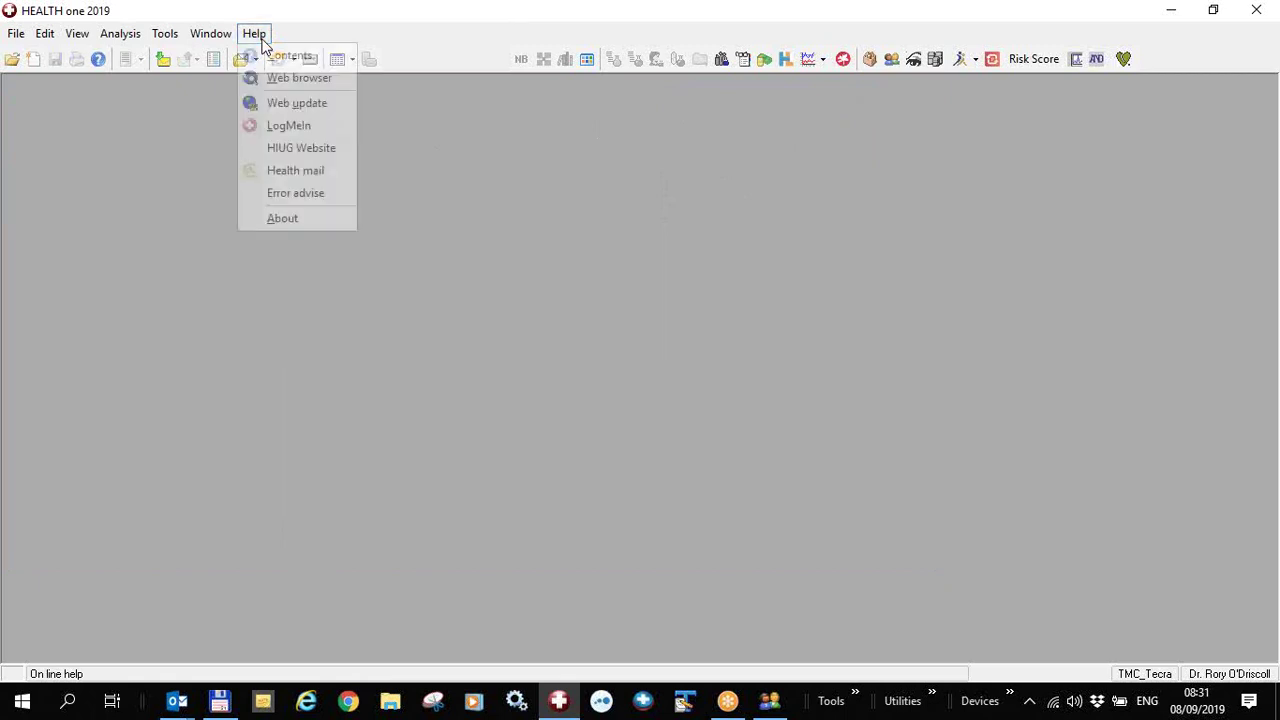
click(285, 217)
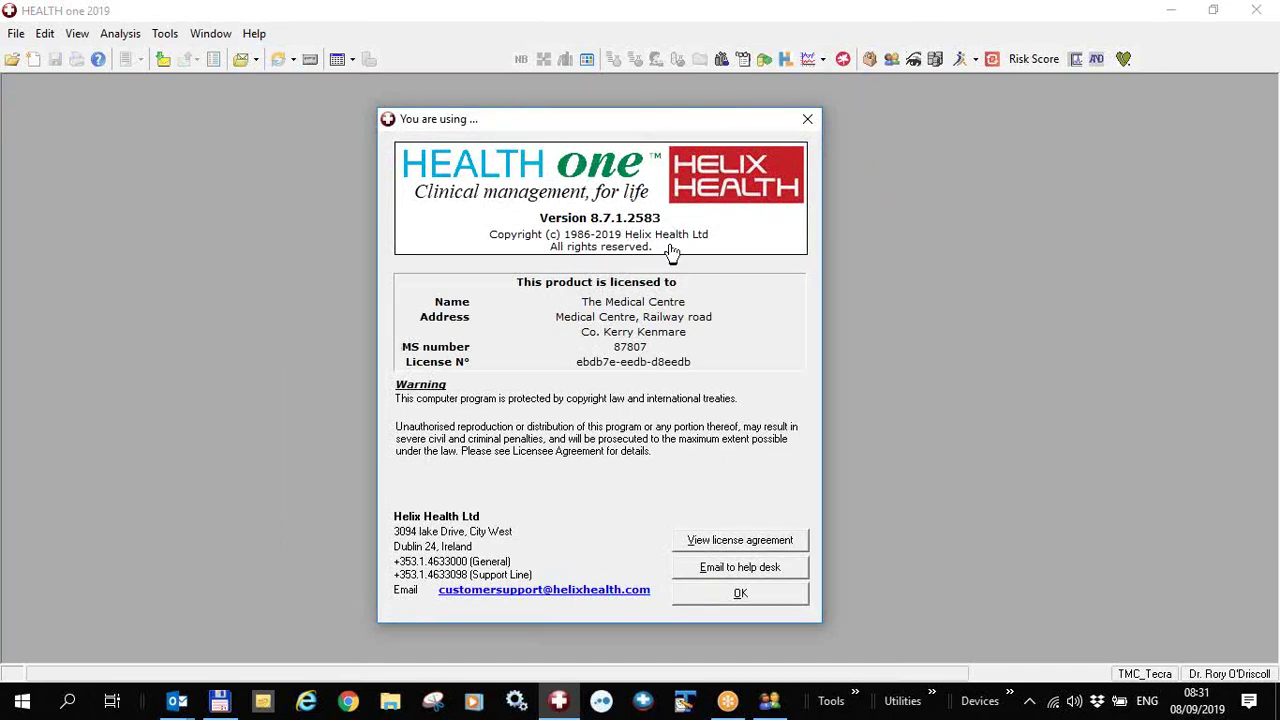
click(749, 594)
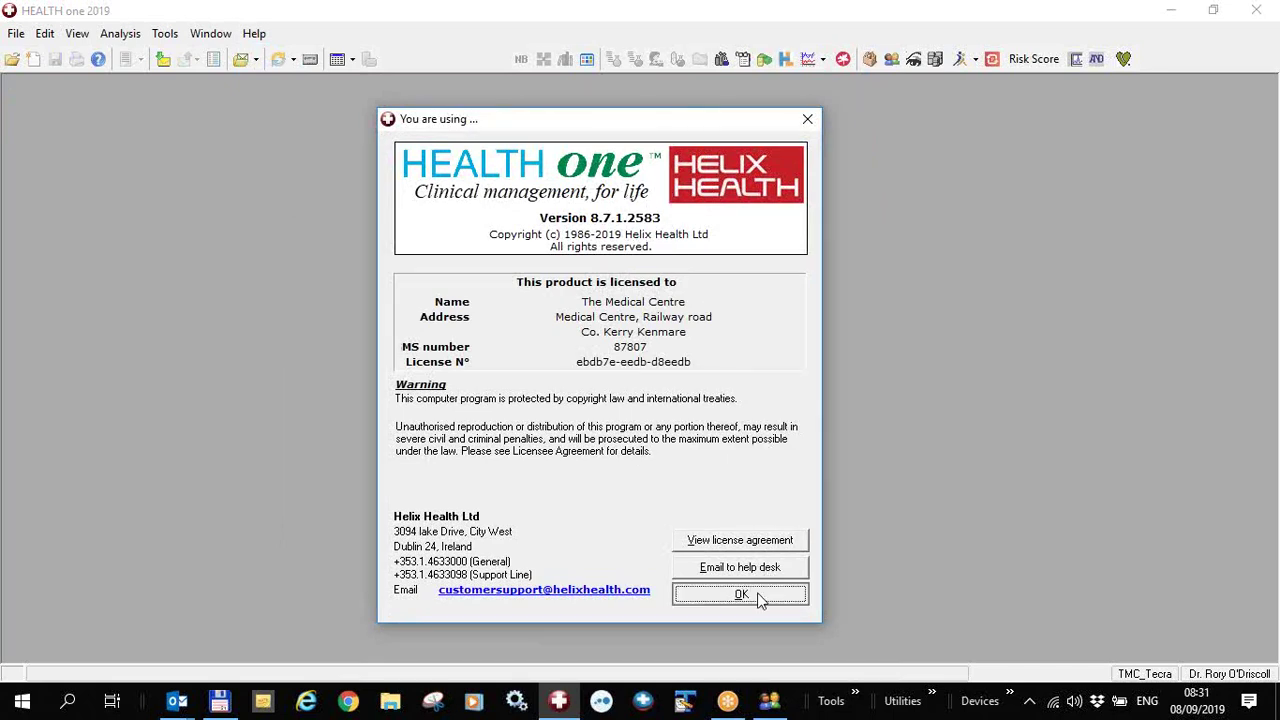